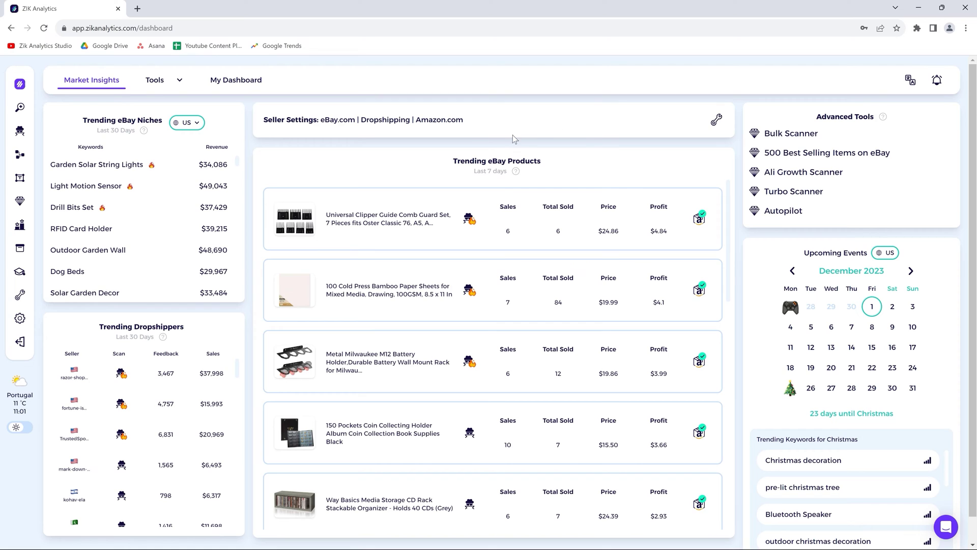
Open the seller settings and set the selling marketplace to eBay.com.
{"action": "left_click", "coordinate": [716, 121]}
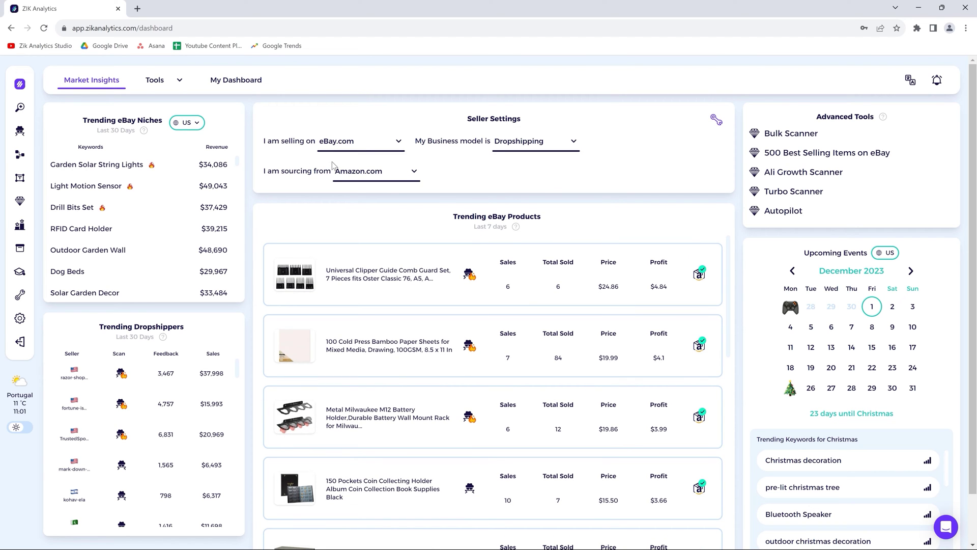
{"action": "left_click", "coordinate": [354, 146]}
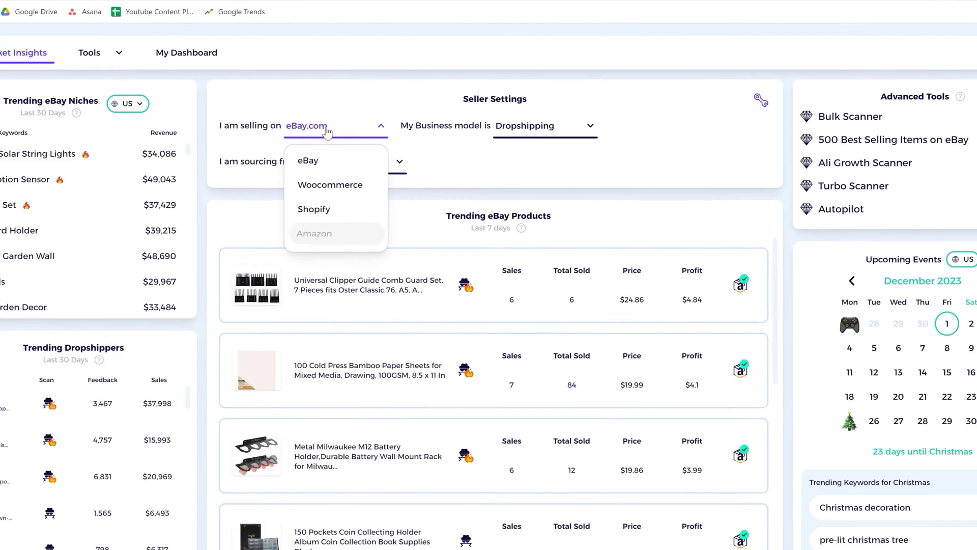
{"action": "left_click", "coordinate": [308, 160]}
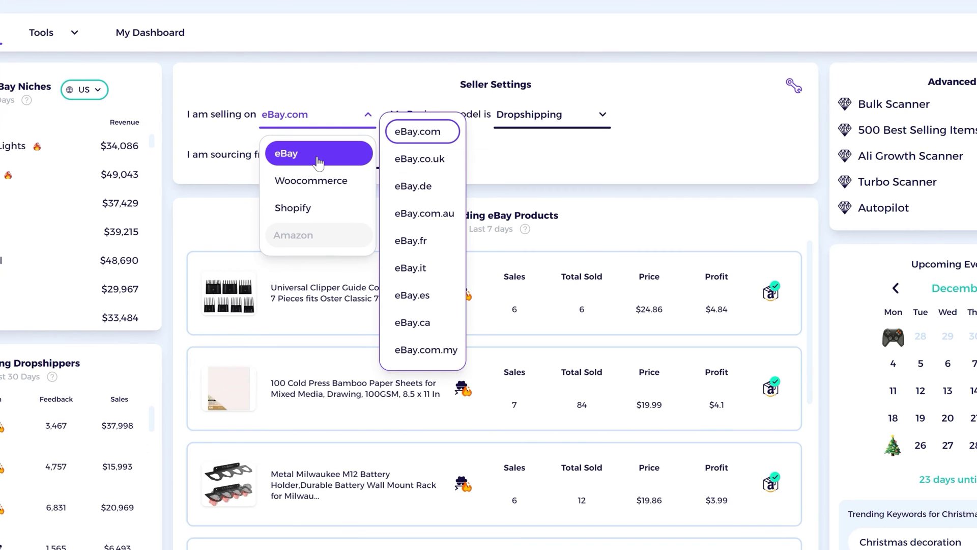
{"action": "left_click", "coordinate": [415, 132]}
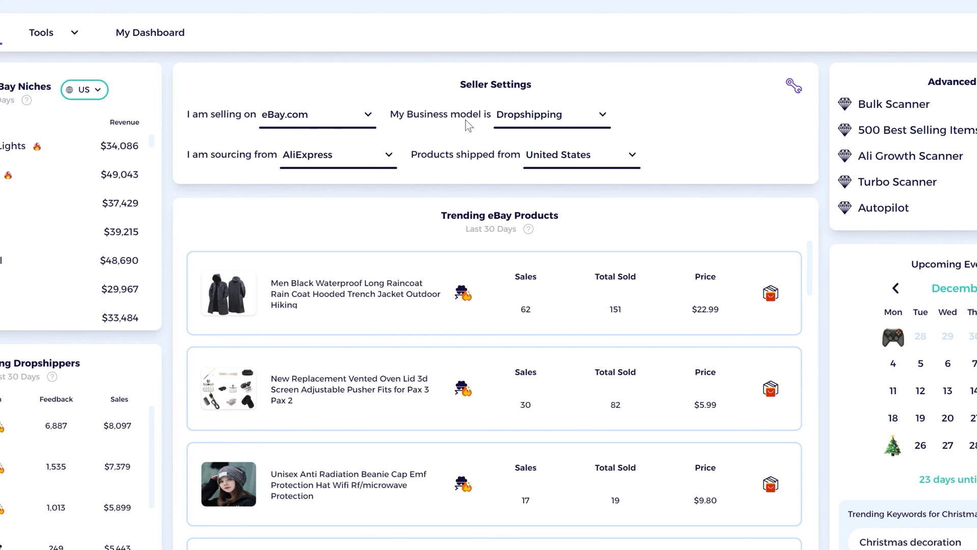
Switch the business model to Wholesale and back to Dropshipping in the seller settings.
{"action": "left_click", "coordinate": [529, 115]}
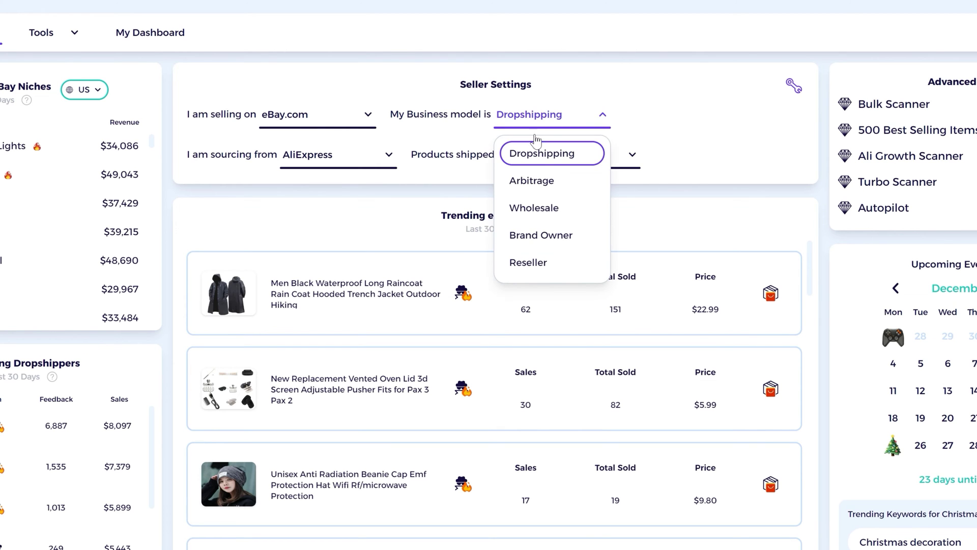
{"action": "left_click", "coordinate": [535, 268]}
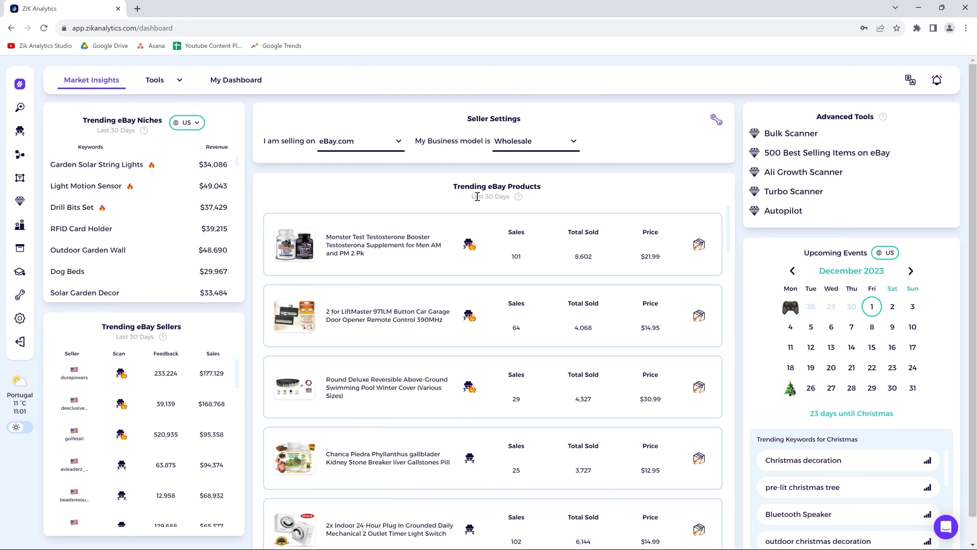
{"action": "left_click", "coordinate": [511, 142]}
{"action": "left_click", "coordinate": [519, 169]}
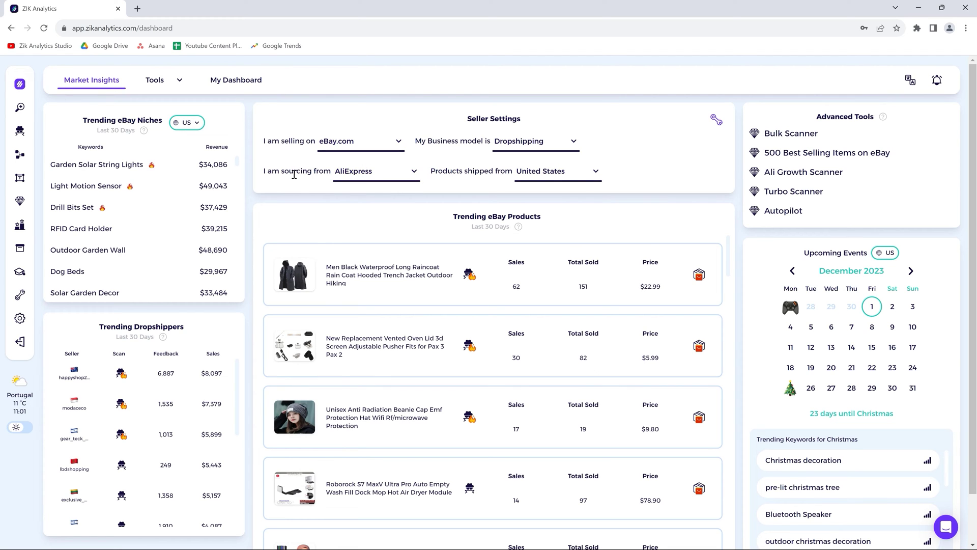
Switch the sourcing website to Walmart and back to AliExpress in the seller settings.
{"action": "left_click", "coordinate": [362, 181]}
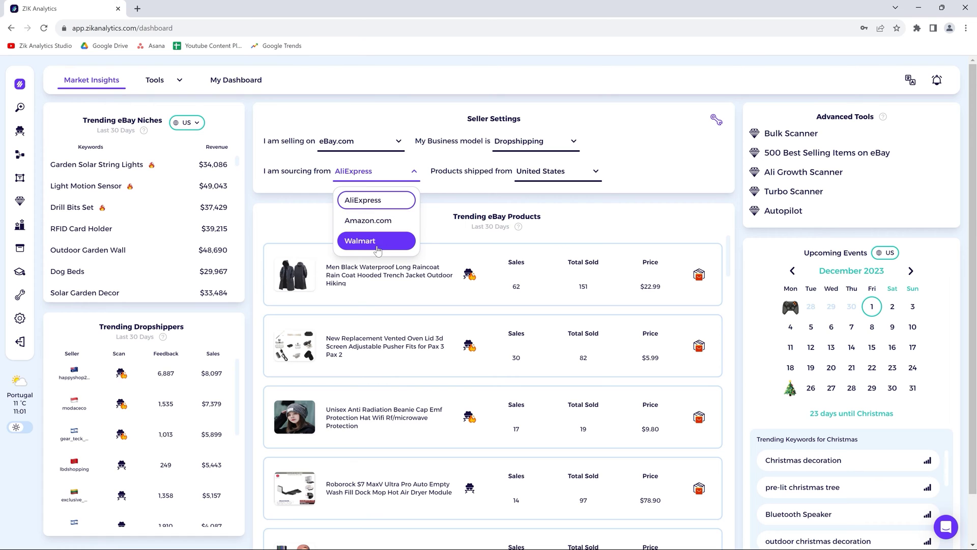
{"action": "left_click", "coordinate": [360, 241]}
{"action": "left_click", "coordinate": [374, 171]}
{"action": "left_click", "coordinate": [362, 200]}
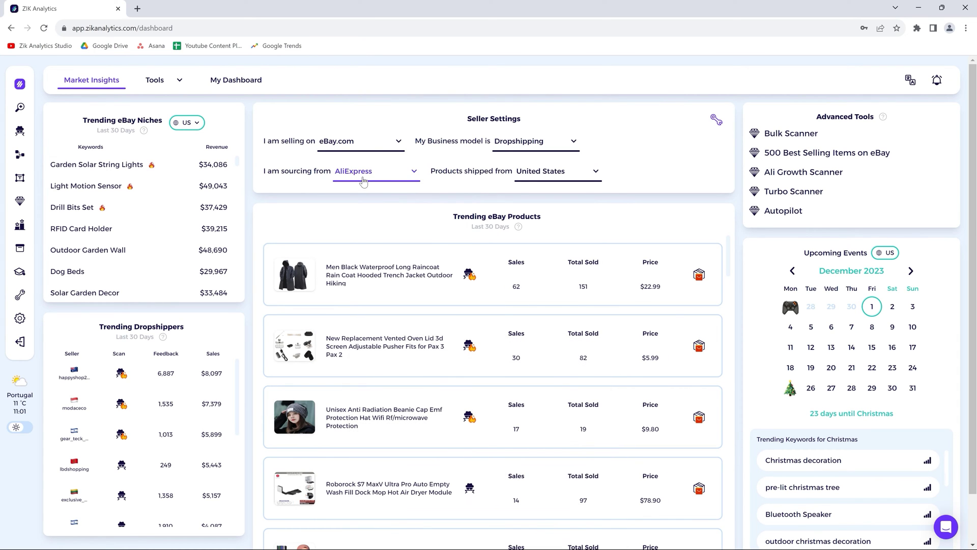
Try Amazon.com and Walmart as sourcing websites, and leave the seller settings on Amazon.com.
{"action": "left_click", "coordinate": [362, 176]}
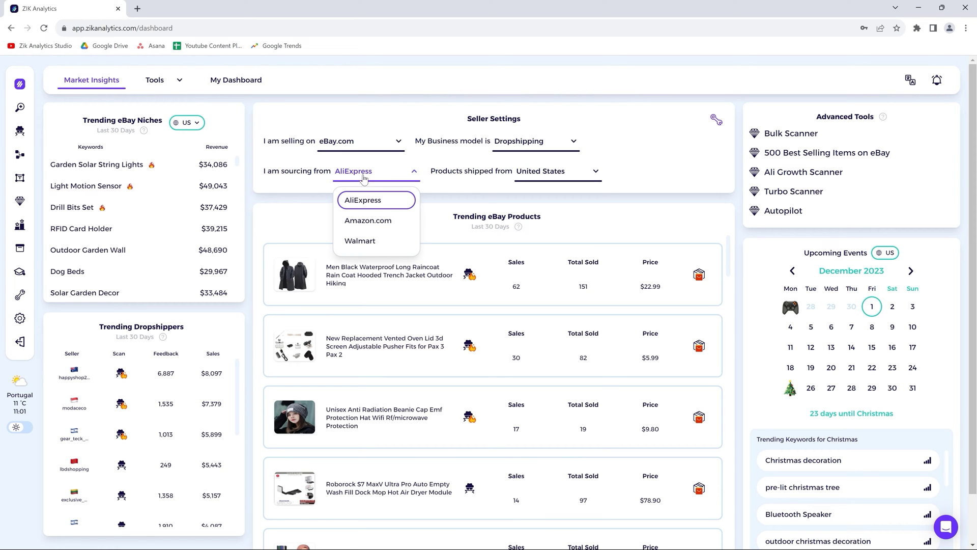
{"action": "left_click", "coordinate": [371, 220]}
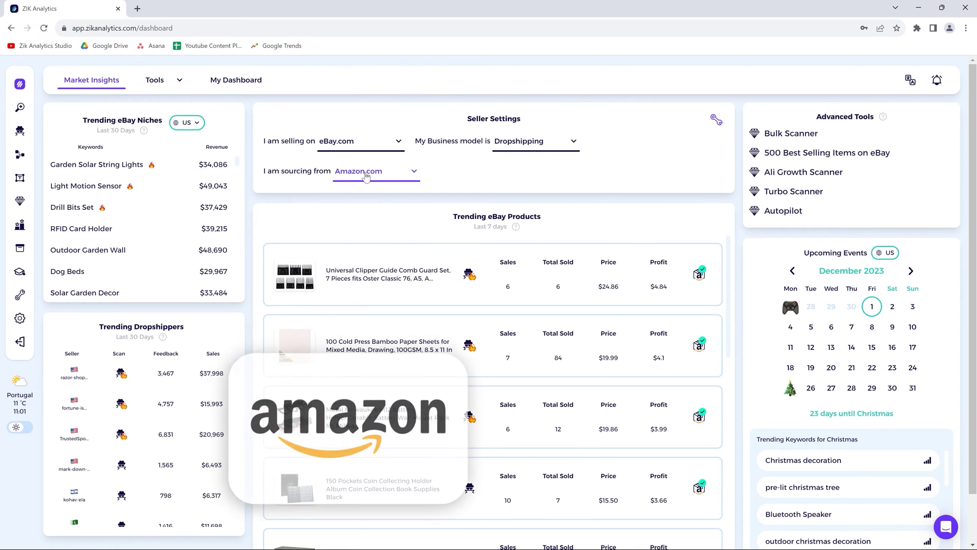
{"action": "left_click", "coordinate": [366, 174]}
{"action": "left_click", "coordinate": [360, 240]}
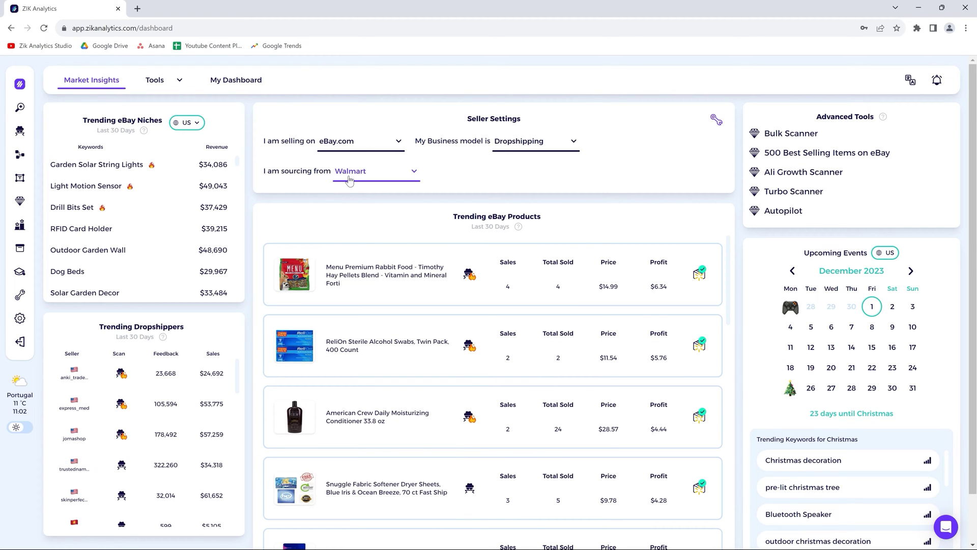
{"action": "left_click", "coordinate": [351, 179]}
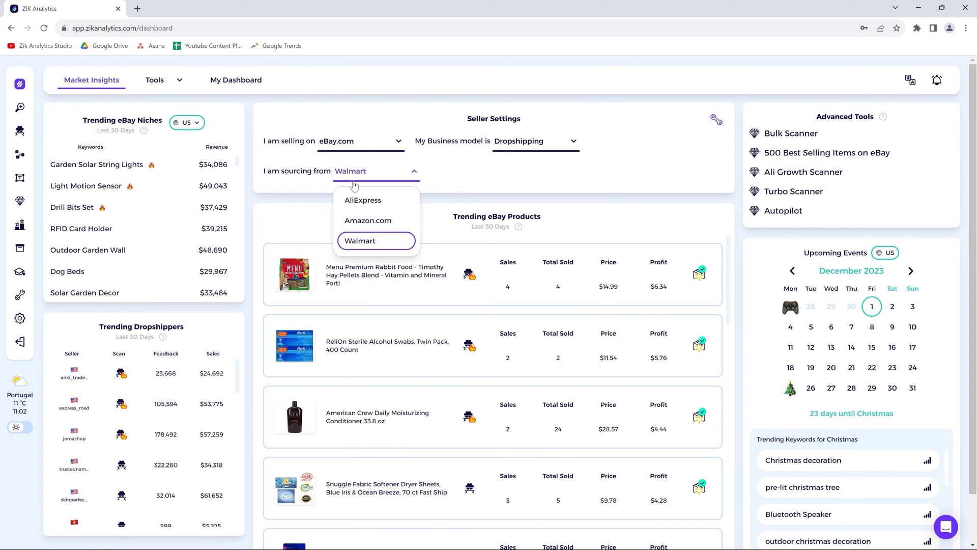
{"action": "left_click", "coordinate": [360, 223]}
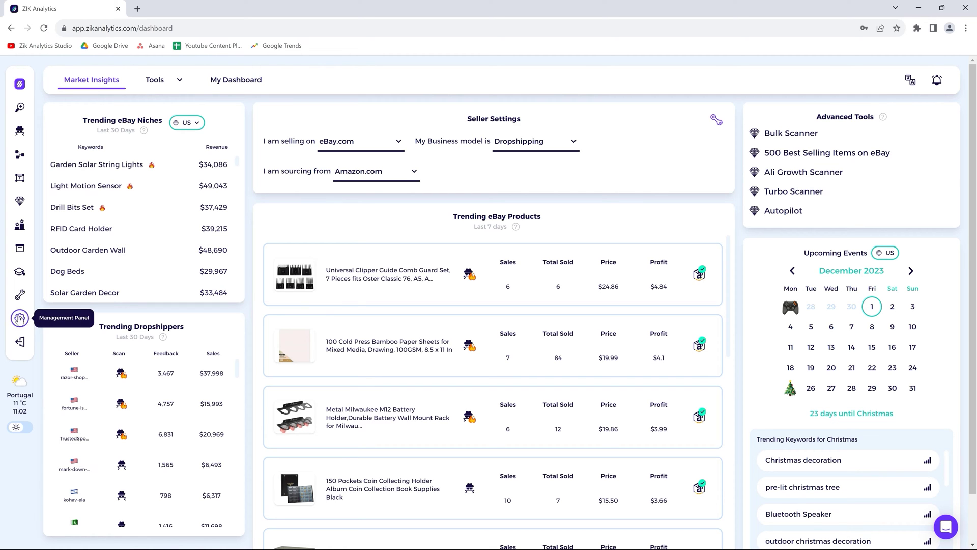
Set the break even calculation to 20% in the quick settings and apply the change.
{"action": "left_click", "coordinate": [20, 294]}
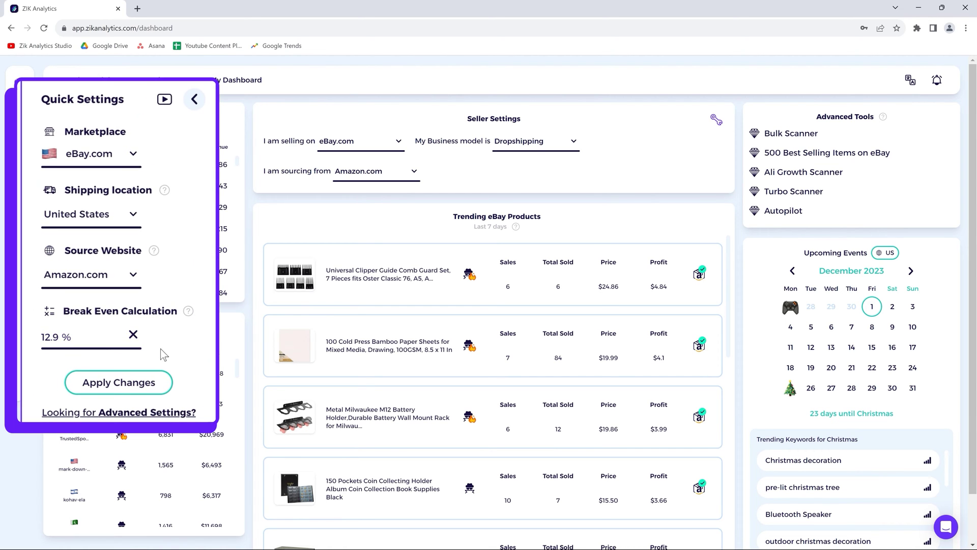
{"action": "left_click", "coordinate": [133, 334]}
{"action": "type", "text": "20"}
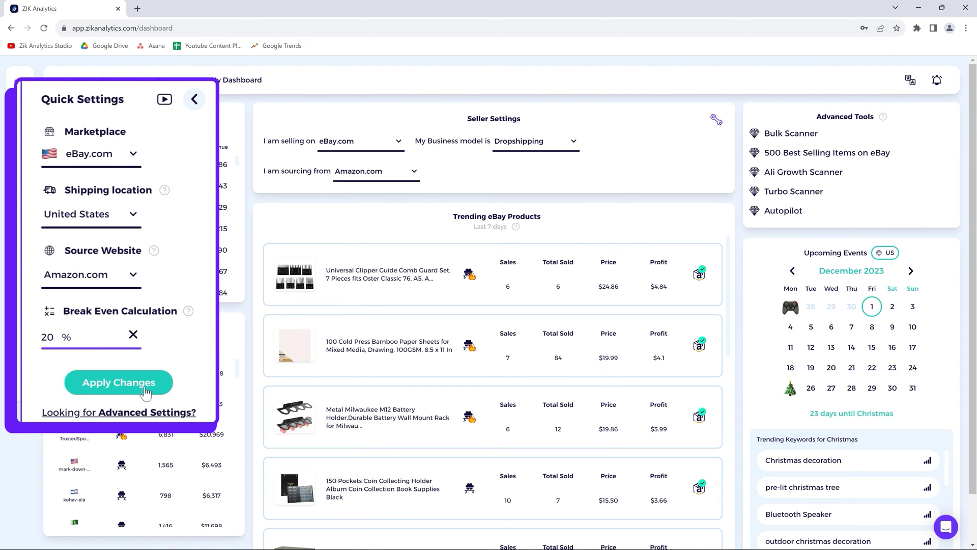
{"action": "left_click", "coordinate": [136, 383]}
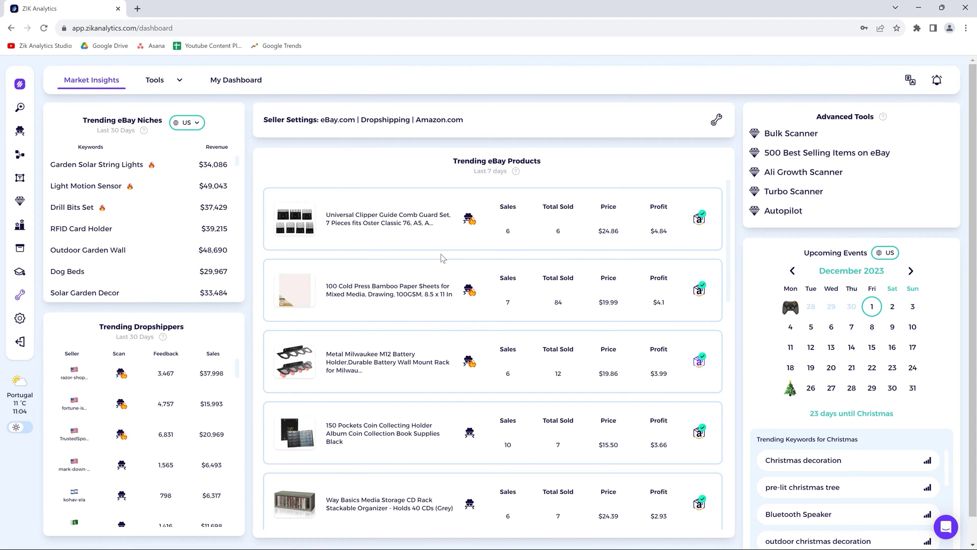
View the matching Amazon product for the Universal Clipper Guide Comb Guard Set listing.
{"action": "left_click", "coordinate": [699, 219]}
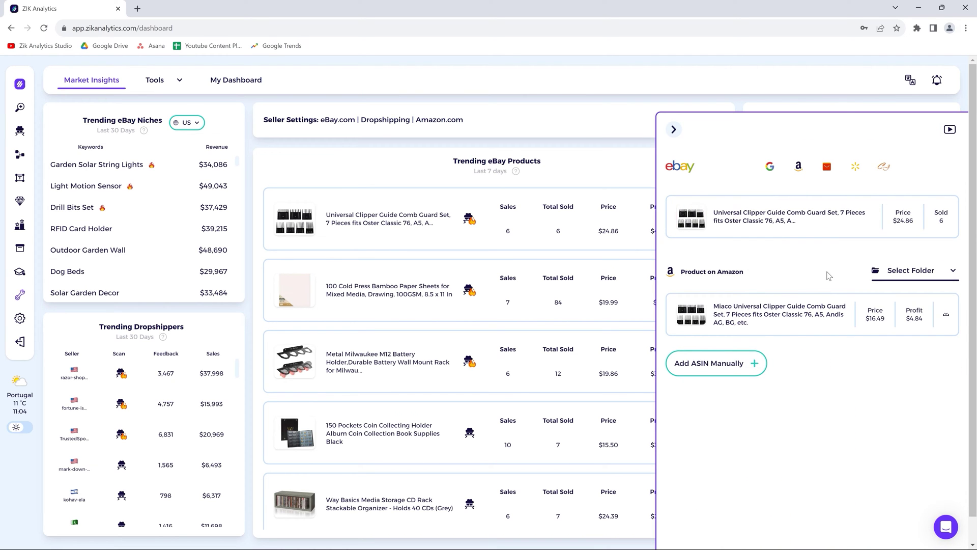
{"action": "left_click", "coordinate": [673, 129]}
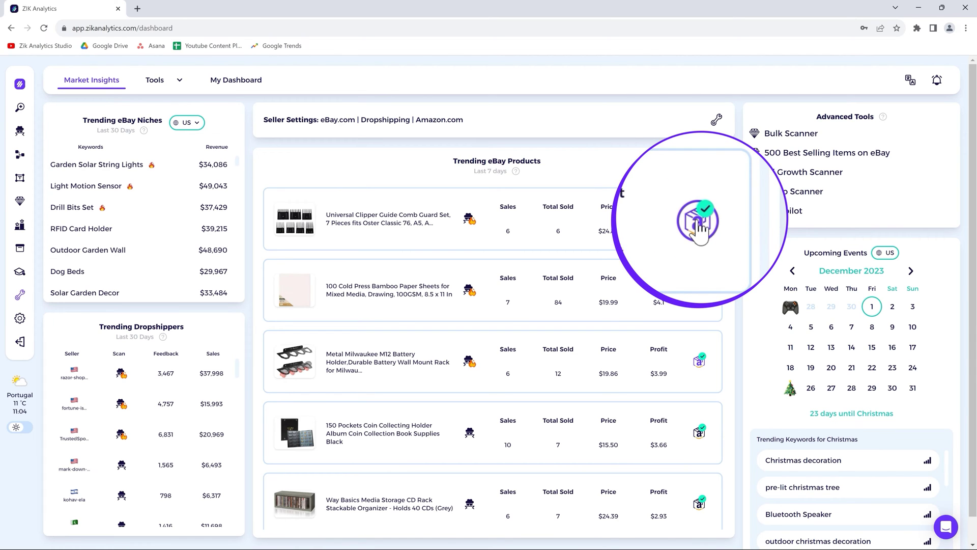
{"action": "left_click", "coordinate": [699, 220]}
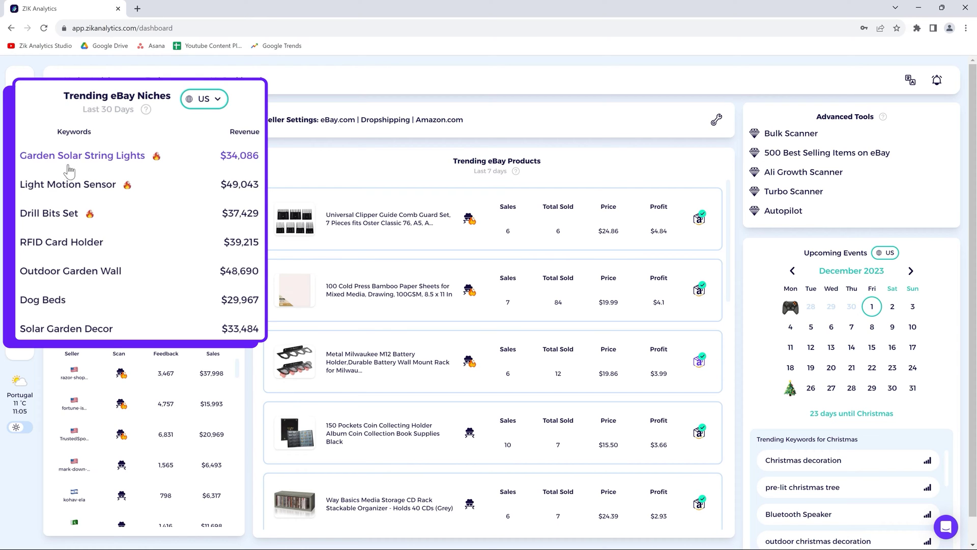
Open the product research for the trending niche Garden Solar String Lights and review its sales statistics and listings.
{"action": "left_click", "coordinate": [83, 156]}
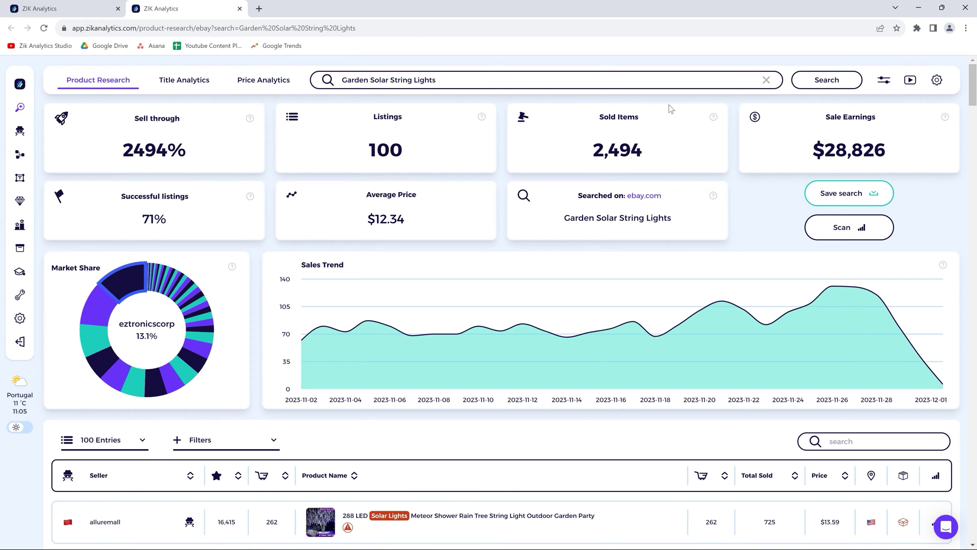
{"action": "scroll", "coordinate": [421, 319], "scroll_direction": "down", "scroll_amount": 4}
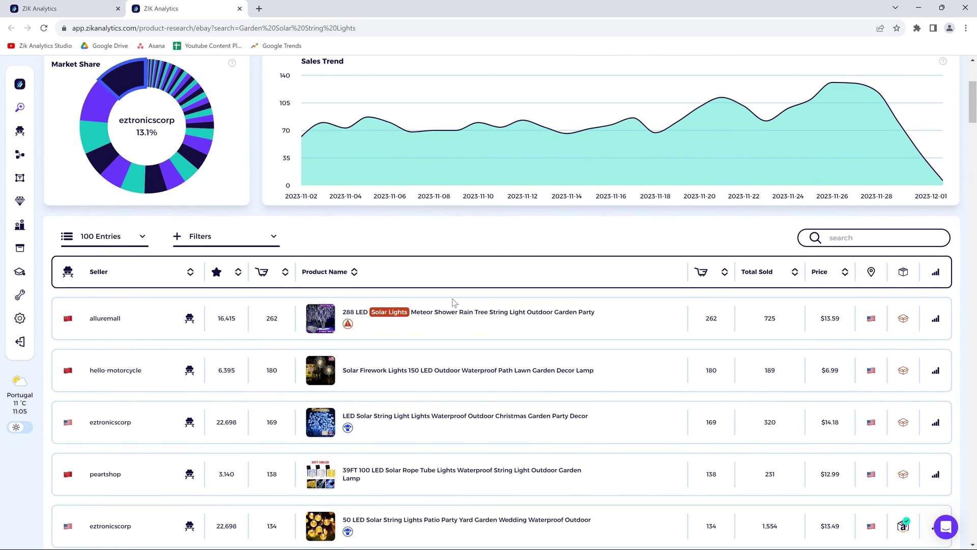
{"action": "scroll", "coordinate": [454, 301], "scroll_direction": "down", "scroll_amount": 4}
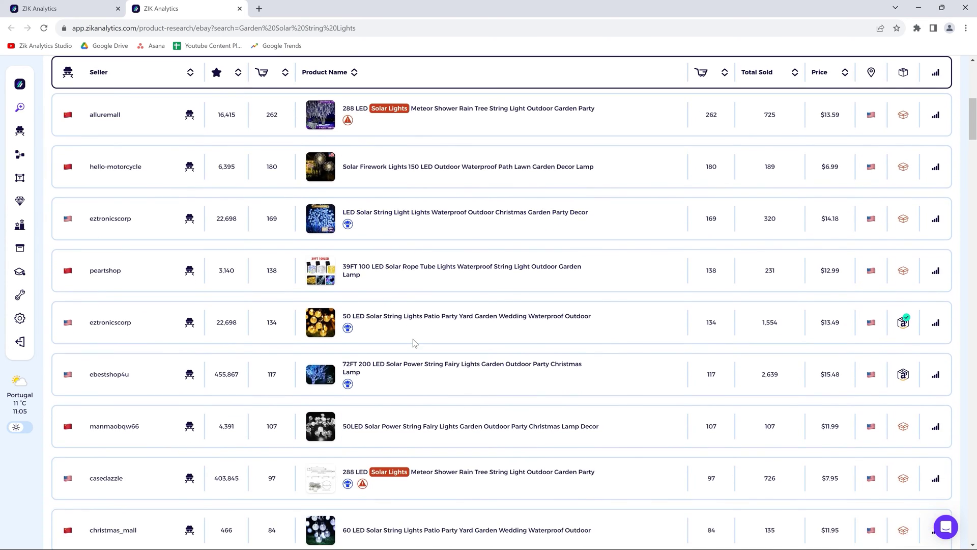
{"action": "scroll", "coordinate": [413, 344], "scroll_direction": "down", "scroll_amount": 3}
{"action": "scroll", "coordinate": [458, 344], "scroll_direction": "up", "scroll_amount": 7}
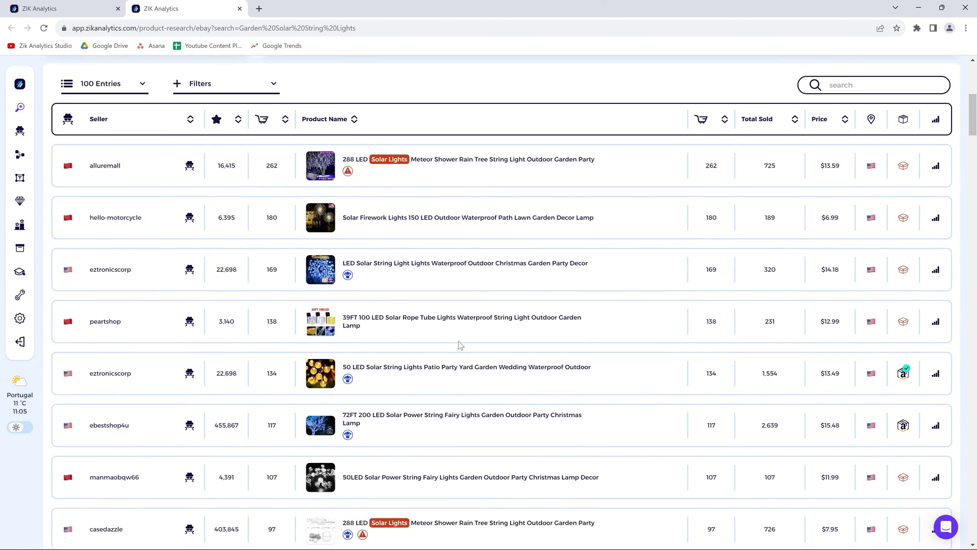
{"action": "scroll", "coordinate": [461, 345], "scroll_direction": "up", "scroll_amount": 4}
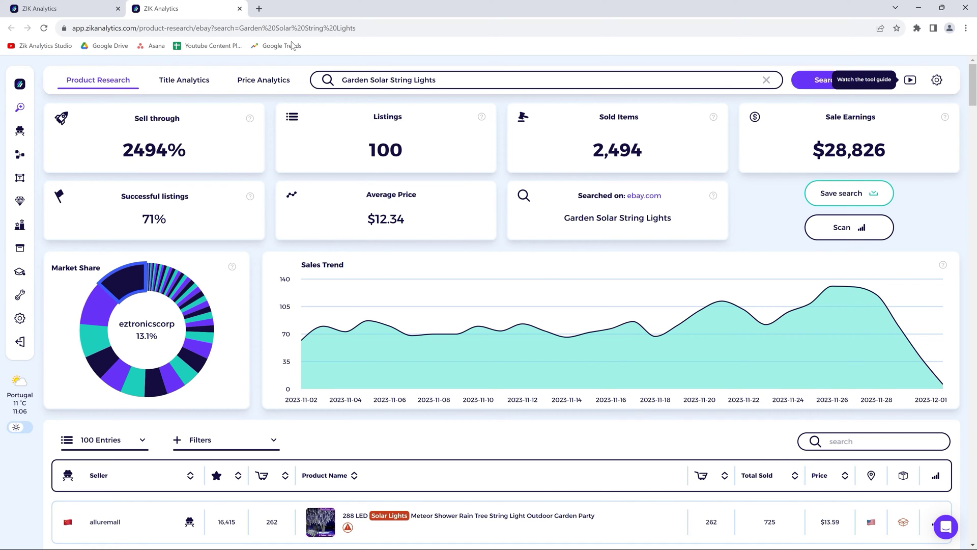
Return to the dashboard and look through the trending eBay niches and the Trending Dropshippers section.
{"action": "left_click", "coordinate": [40, 9]}
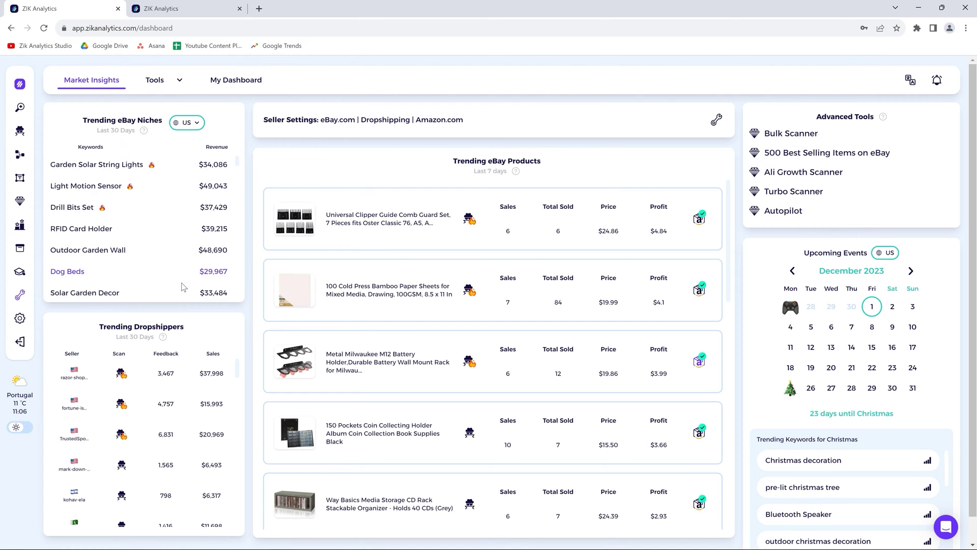
{"action": "scroll", "coordinate": [186, 285], "scroll_direction": "down", "scroll_amount": 3}
{"action": "scroll", "coordinate": [188, 311], "scroll_direction": "down", "scroll_amount": 1}
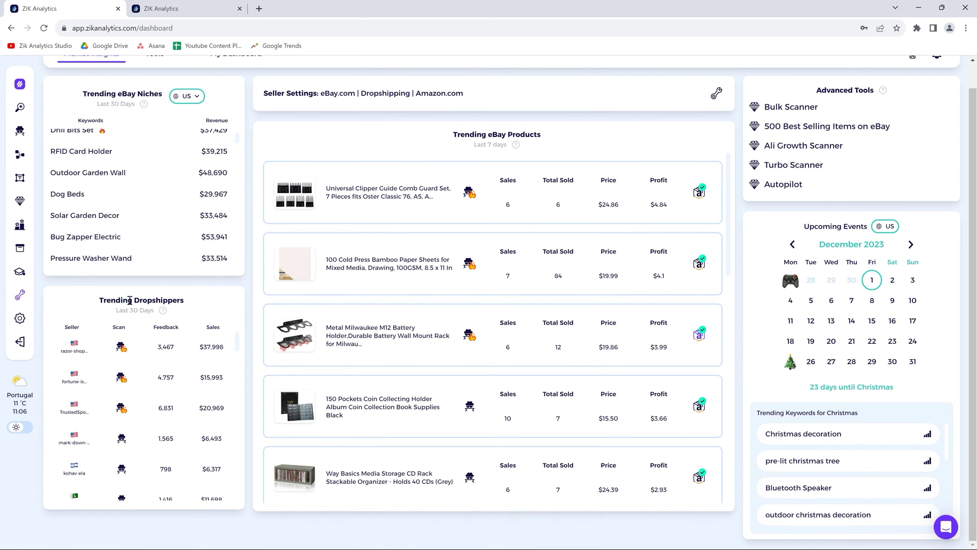
{"action": "left_click_drag", "start_coordinate": [130, 300], "coordinate": [196, 304]}
{"action": "left_click", "coordinate": [152, 304]}
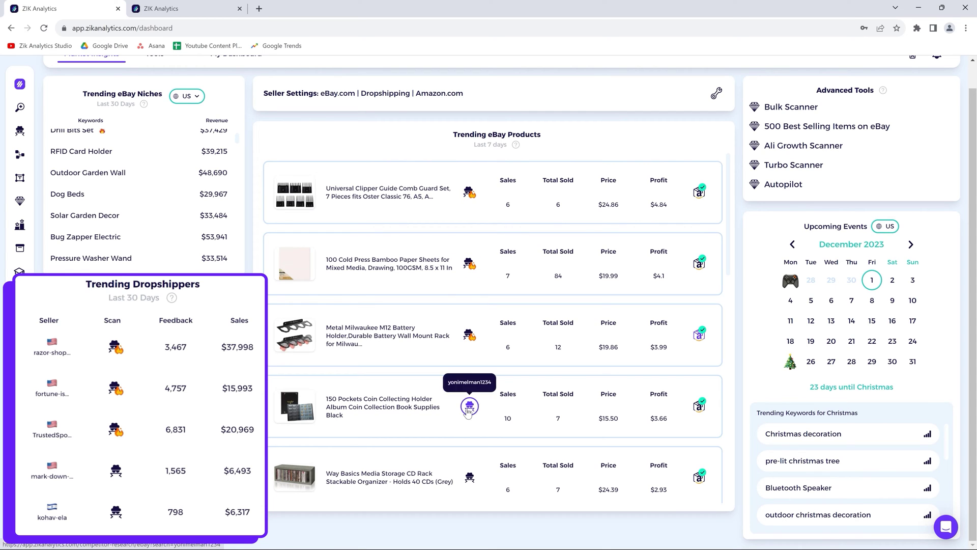
Scan the first trending dropshipper, razor-shopping, and review the store's statistics and best-selling products.
{"action": "left_click", "coordinate": [117, 350]}
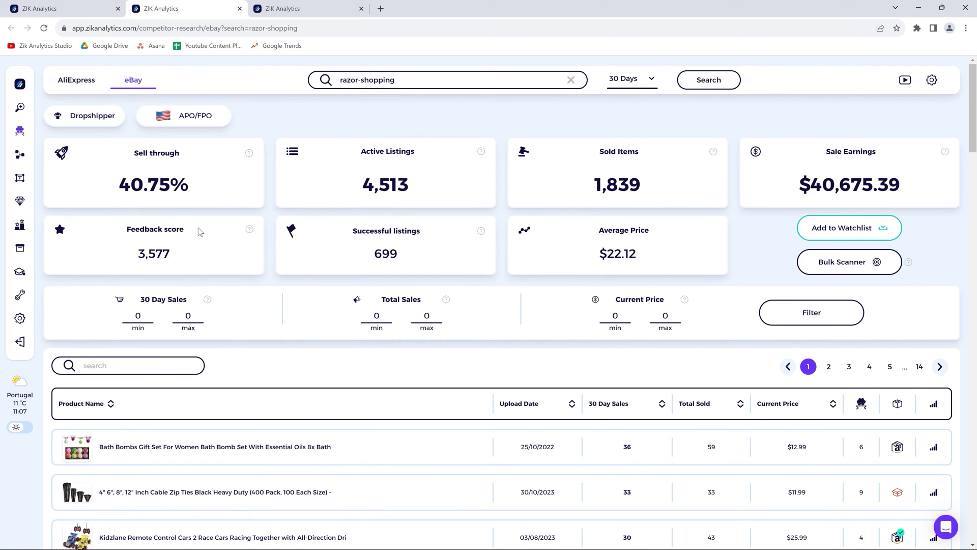
{"action": "scroll", "coordinate": [533, 250], "scroll_direction": "down", "scroll_amount": 4}
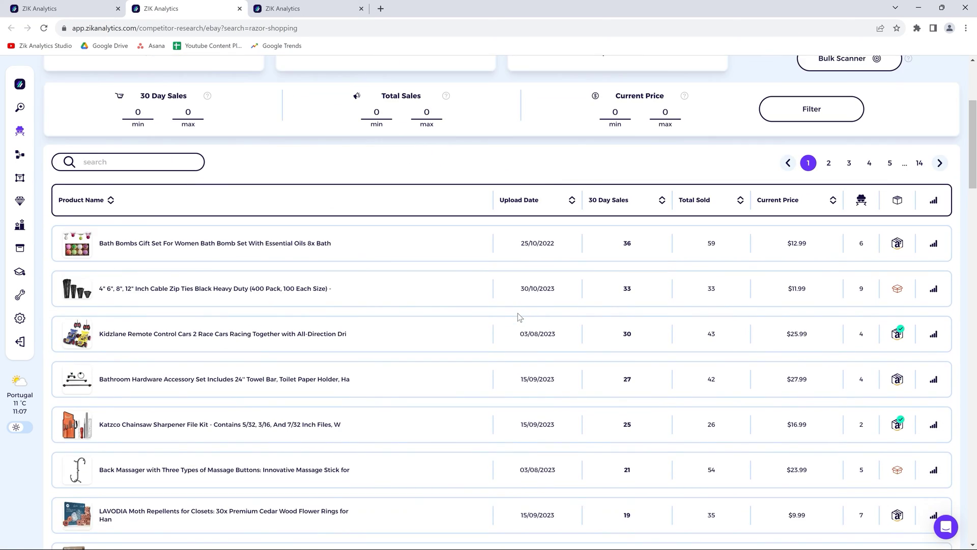
{"action": "scroll", "coordinate": [520, 317], "scroll_direction": "down", "scroll_amount": 6}
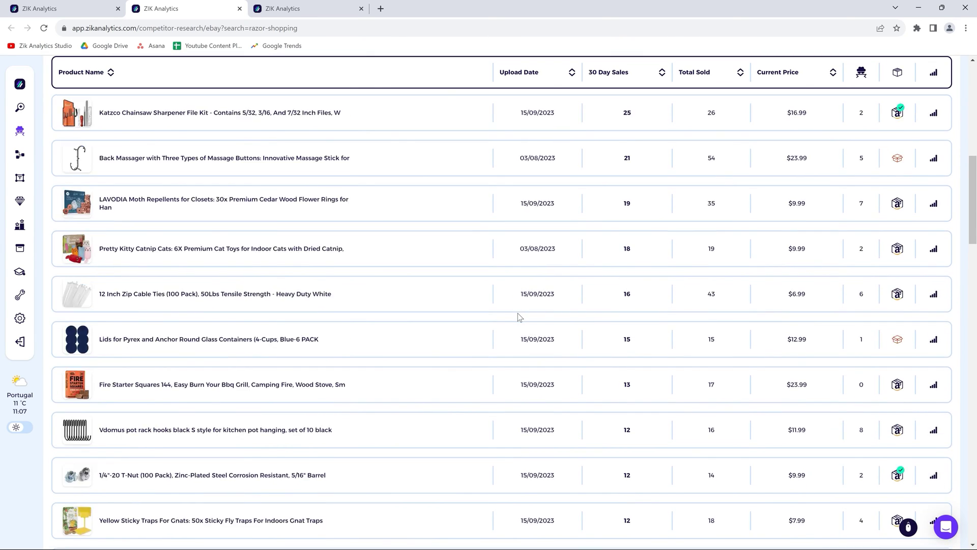
{"action": "scroll", "coordinate": [519, 317], "scroll_direction": "up", "scroll_amount": 10}
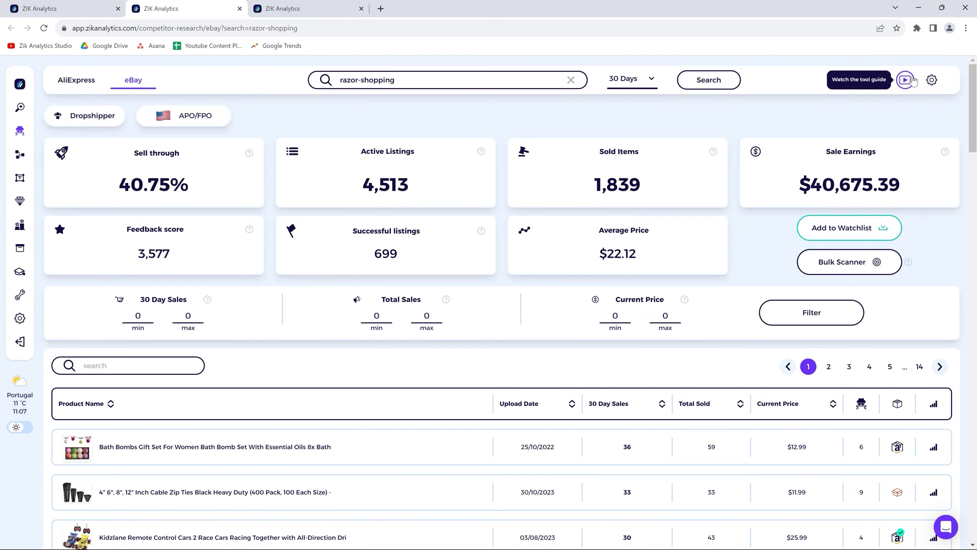
Return to the dashboard and look through the trending eBay products with their sales, prices and profits.
{"action": "key", "text": "ctrl+shift+Tab"}
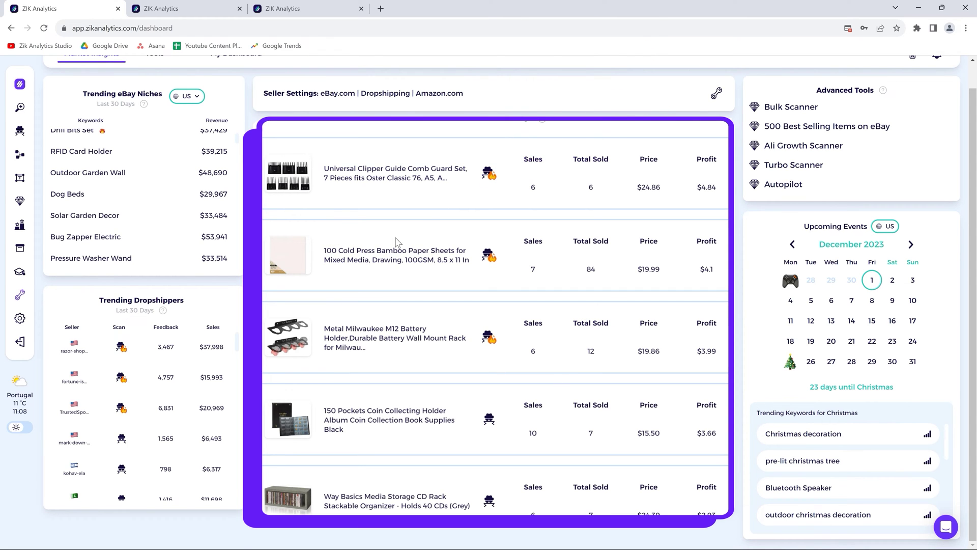
{"action": "scroll", "coordinate": [581, 412], "scroll_direction": "up", "scroll_amount": 1}
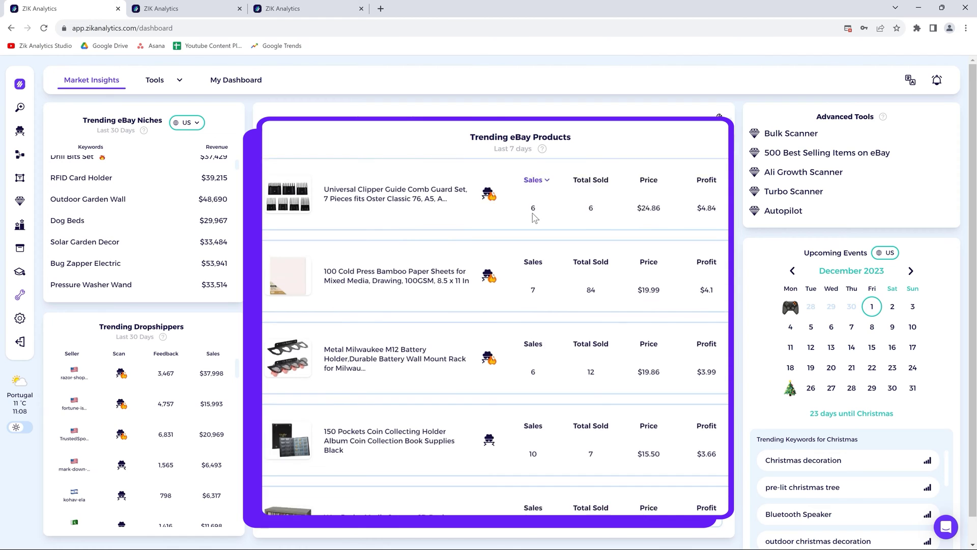
{"action": "scroll", "coordinate": [532, 214], "scroll_direction": "down", "scroll_amount": 3}
{"action": "scroll", "coordinate": [533, 217], "scroll_direction": "down", "scroll_amount": 1}
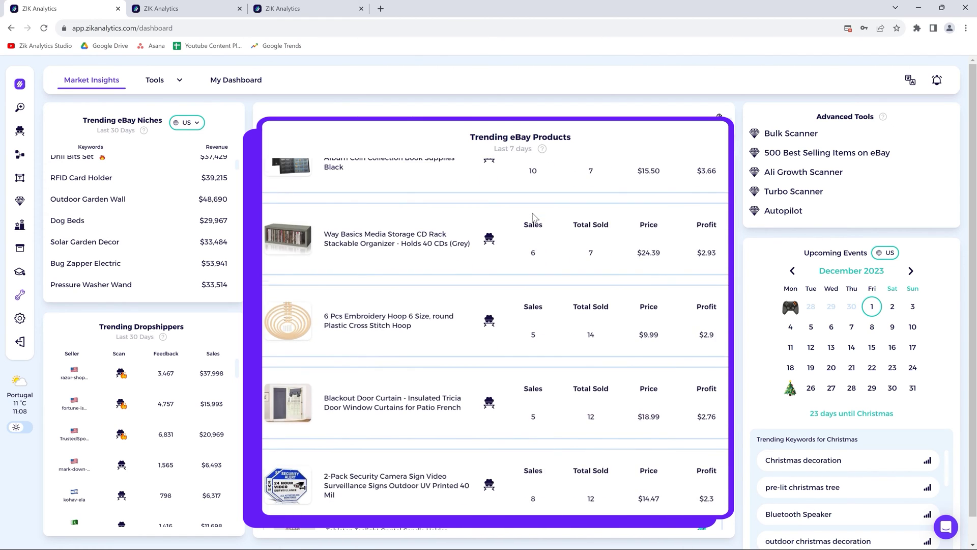
Check the Amazon matches, prices and profits for the clipper comb guards and the bamboo paper sheets in Trending eBay Products.
{"action": "scroll", "coordinate": [458, 215], "scroll_direction": "up", "scroll_amount": 5}
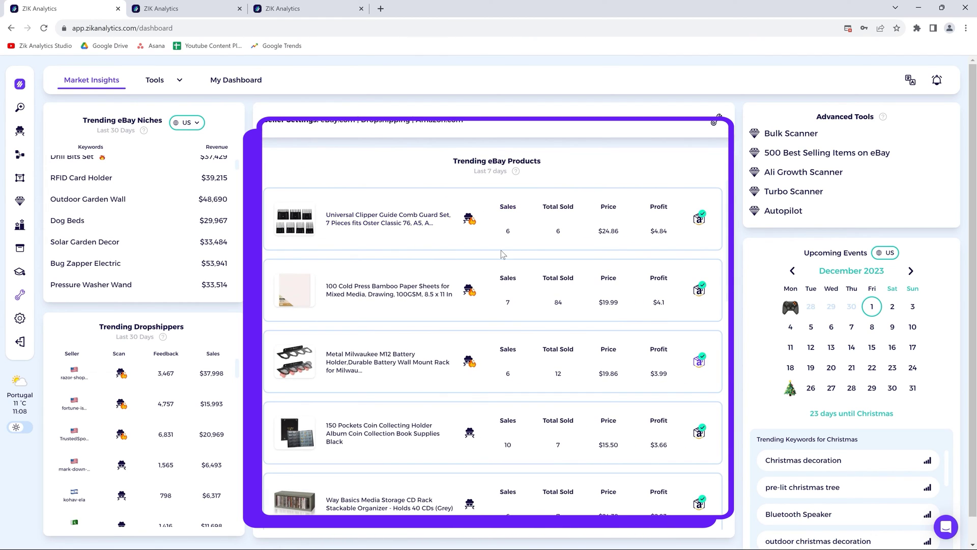
{"action": "left_click", "coordinate": [698, 223]}
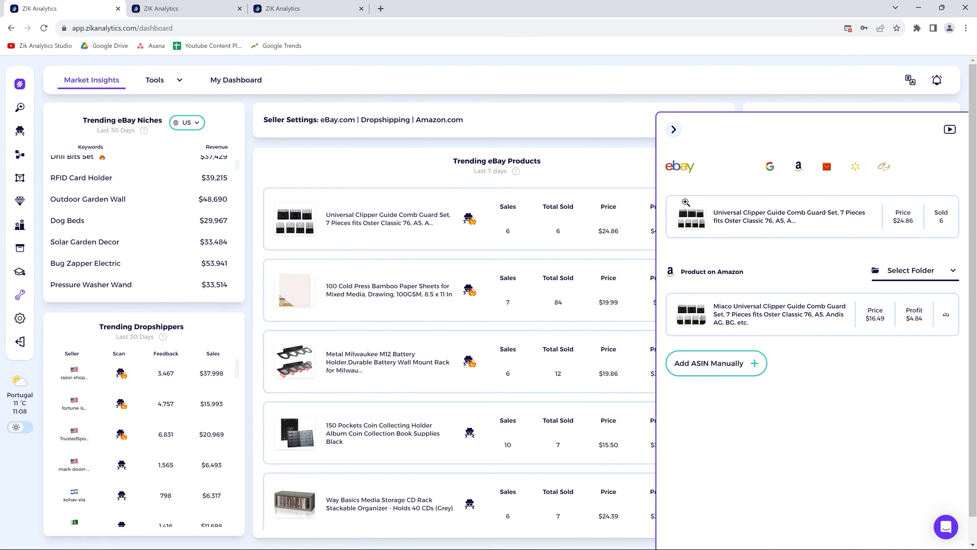
{"action": "left_click", "coordinate": [674, 129]}
{"action": "left_click", "coordinate": [698, 293]}
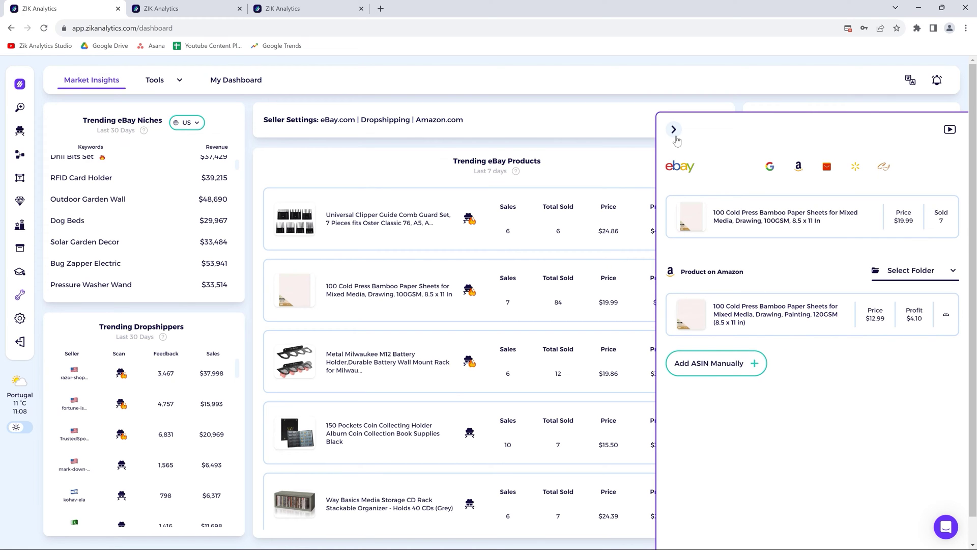
{"action": "left_click", "coordinate": [674, 129]}
Open the Amazon match for the Milwaukee M12 battery holder and save the product to the folder Amazon items 4 yt example.
{"action": "left_click", "coordinate": [699, 363]}
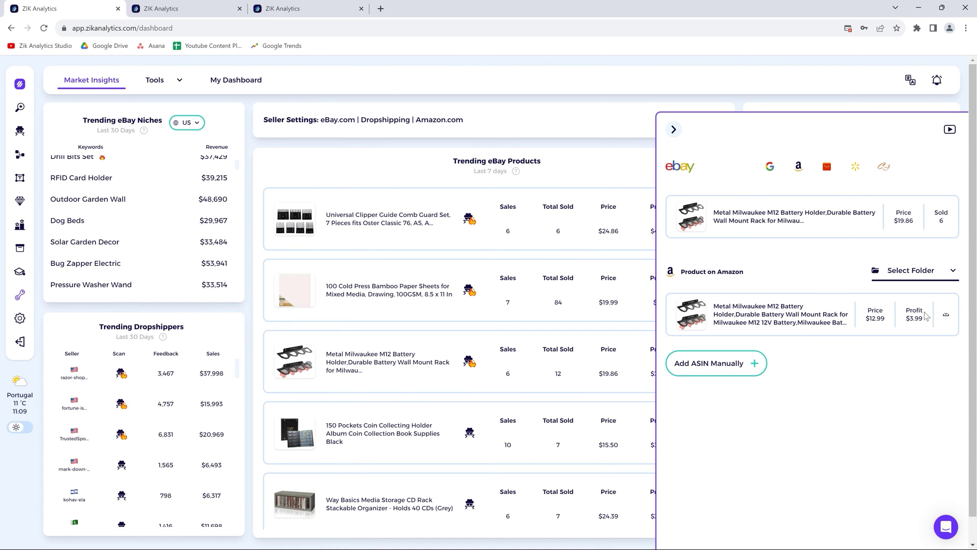
{"action": "left_click", "coordinate": [939, 275]}
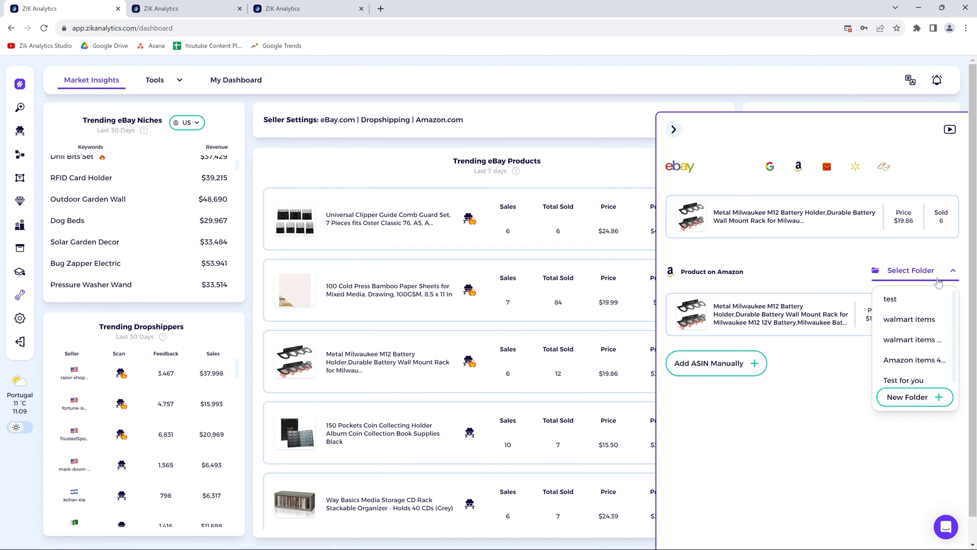
{"action": "left_click", "coordinate": [925, 362]}
{"action": "left_click", "coordinate": [946, 318]}
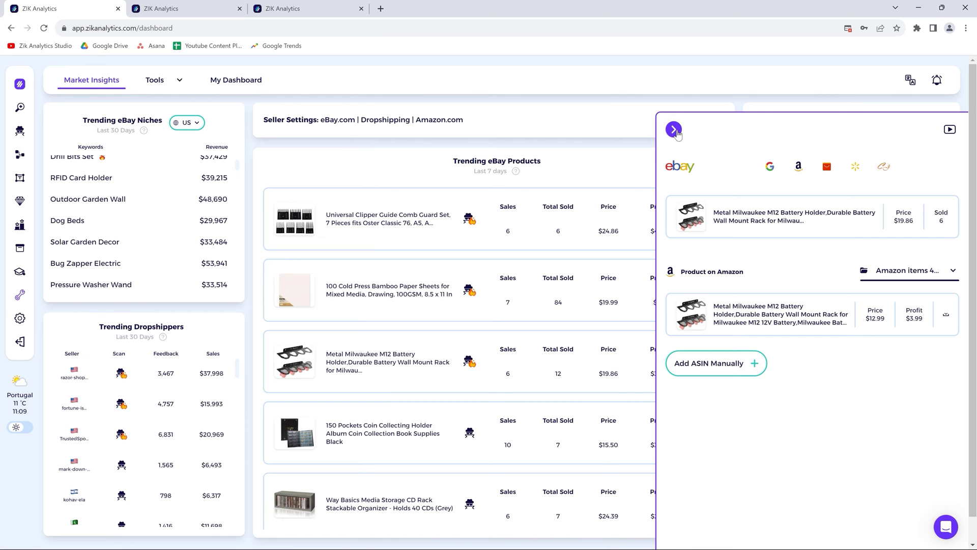
{"action": "left_click", "coordinate": [675, 131]}
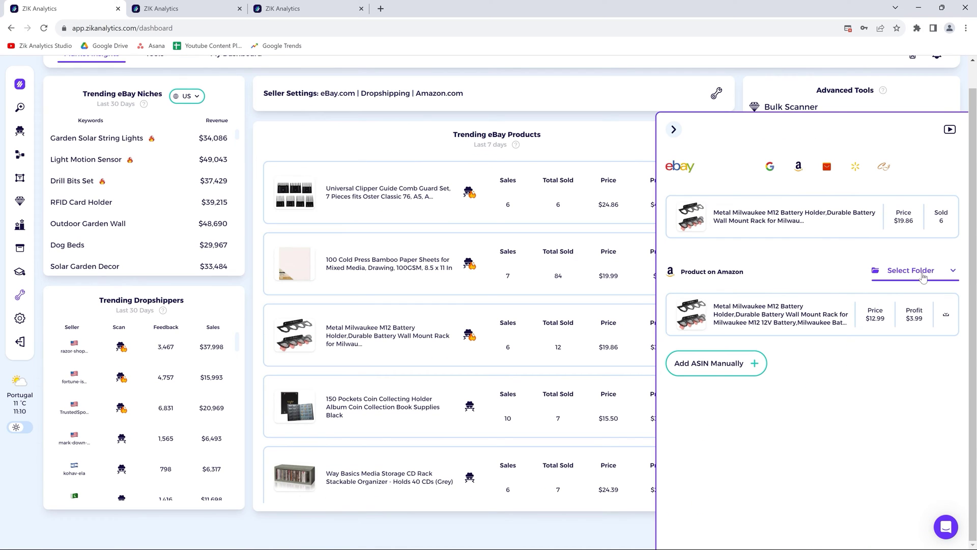
Create a product folder named "new folder for you" from the battery holder's Amazon match.
{"action": "left_click", "coordinate": [922, 275]}
{"action": "left_click", "coordinate": [911, 395]}
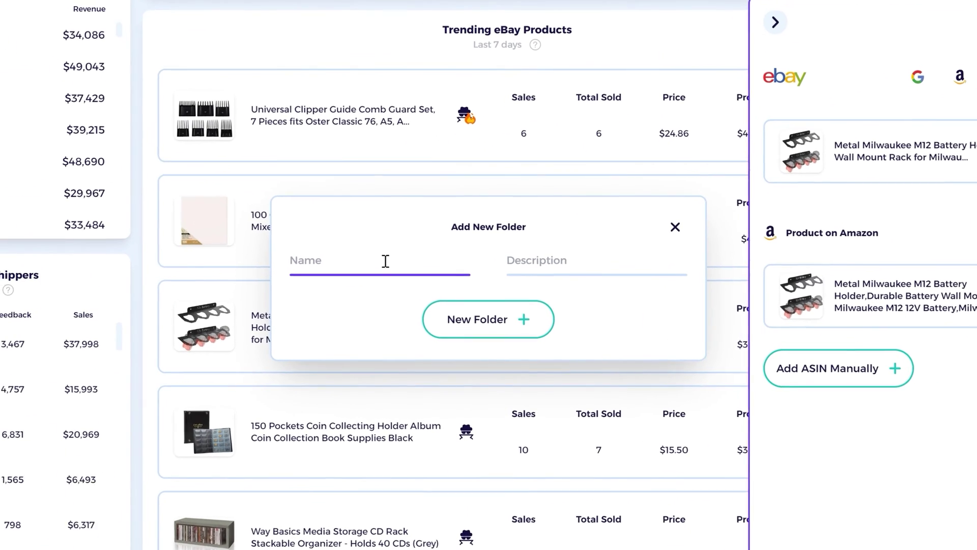
{"action": "type", "text": "new folde"}
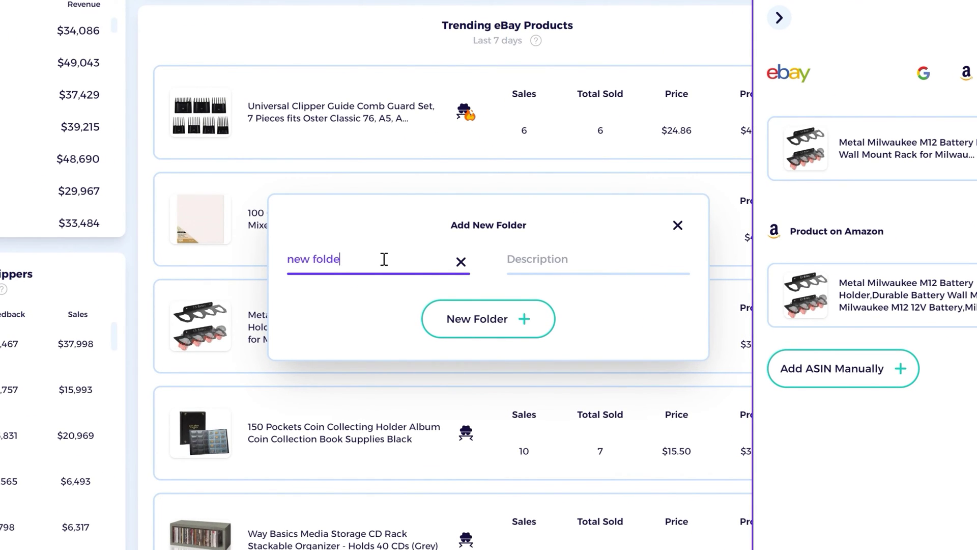
{"action": "type", "text": "r for you"}
{"action": "key", "text": "Return"}
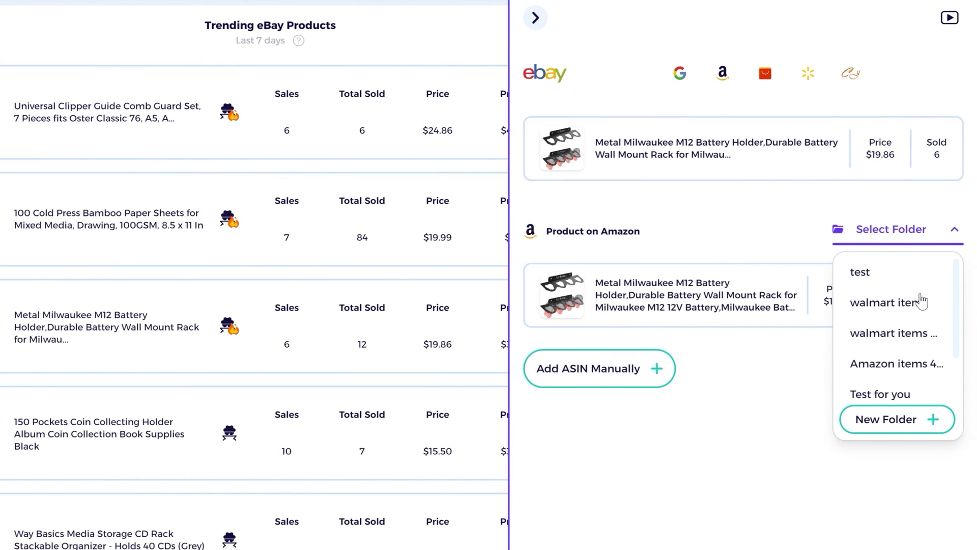
Save the battery holder's Amazon match into "new folder for you" and open My Products.
{"action": "scroll", "coordinate": [901, 389], "scroll_direction": "down", "scroll_amount": 2}
{"action": "left_click", "coordinate": [901, 389]}
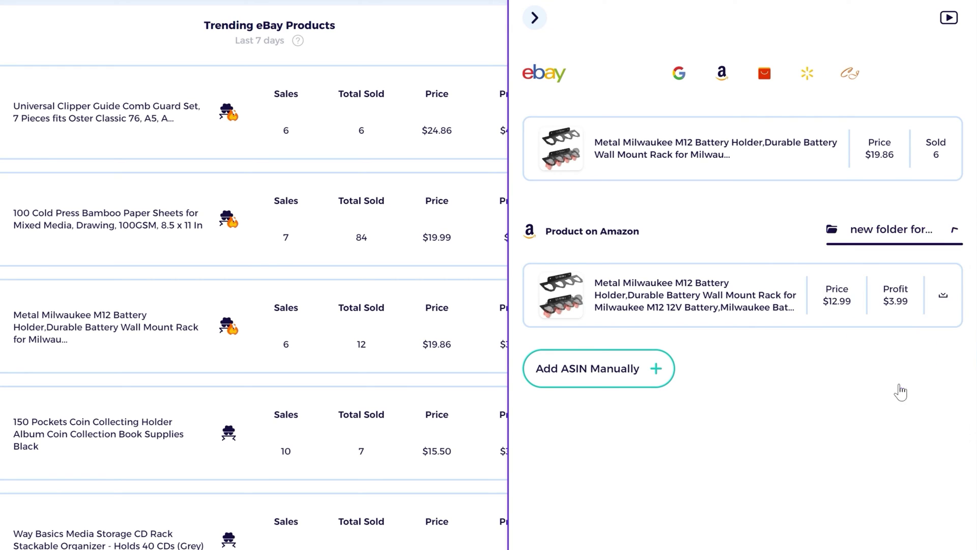
{"action": "left_click", "coordinate": [943, 295]}
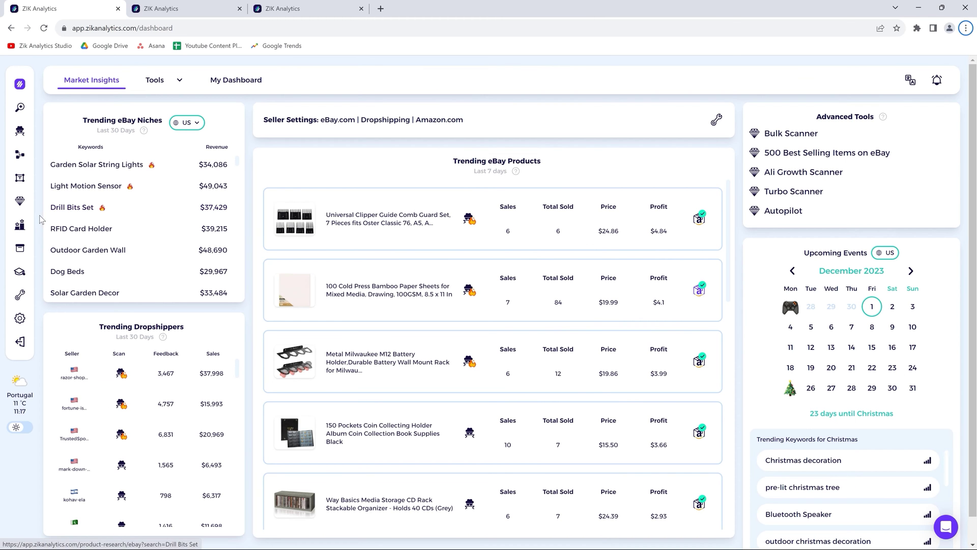
{"action": "left_click", "coordinate": [20, 249]}
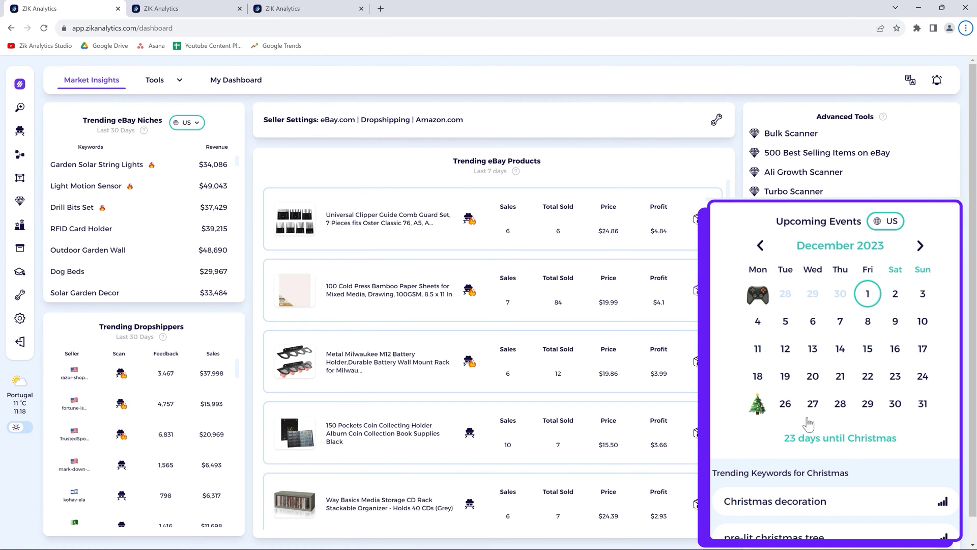
Review the December 2023 upcoming events with the countdown and trending keywords for Christmas.
{"action": "scroll", "coordinate": [812, 436], "scroll_direction": "down", "scroll_amount": 1}
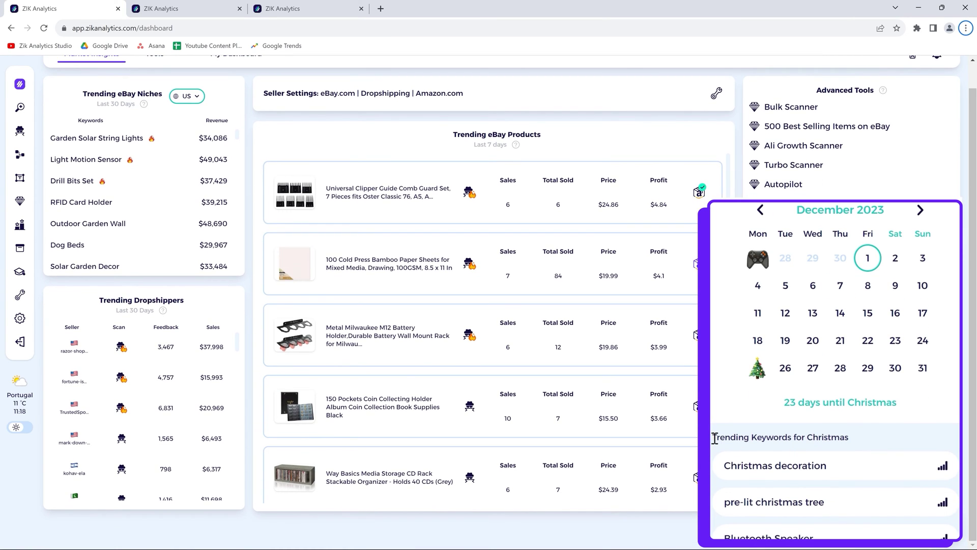
{"action": "left_click_drag", "start_coordinate": [715, 438], "coordinate": [834, 439]}
{"action": "left_click", "coordinate": [868, 444]}
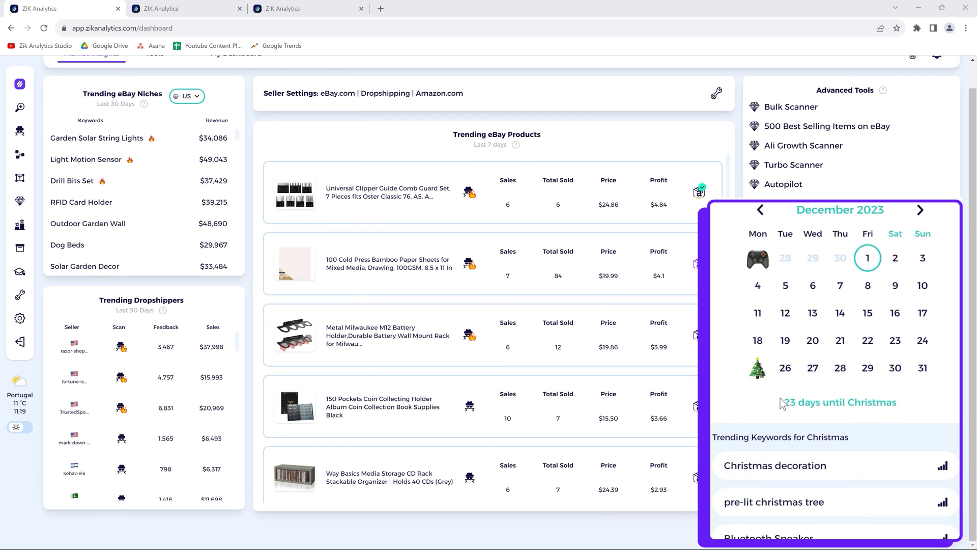
{"action": "left_click_drag", "start_coordinate": [783, 404], "coordinate": [892, 407]}
{"action": "left_click", "coordinate": [892, 408]}
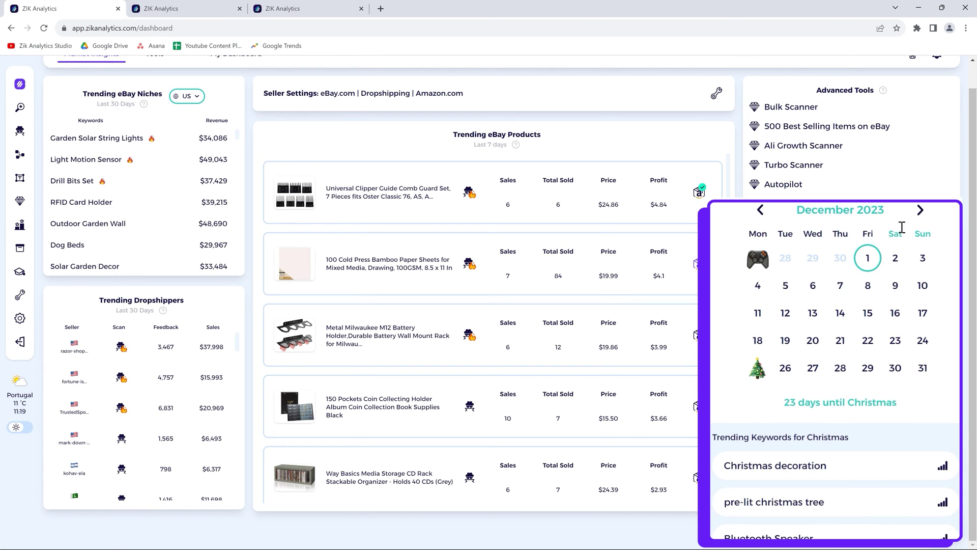
Advance the events calendar to February 2024 and review the Valentine's Day countdown and trending keywords.
{"action": "left_click", "coordinate": [919, 211]}
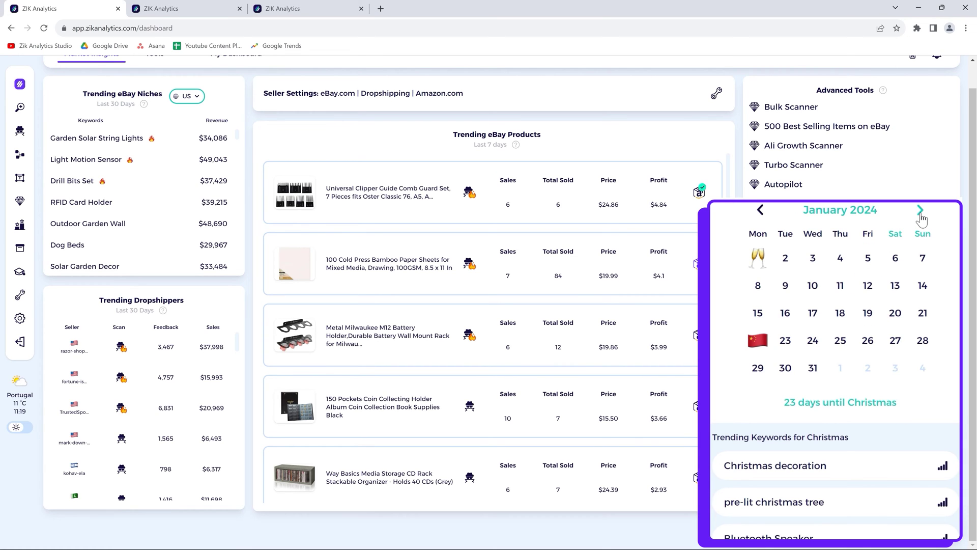
{"action": "left_click", "coordinate": [921, 210]}
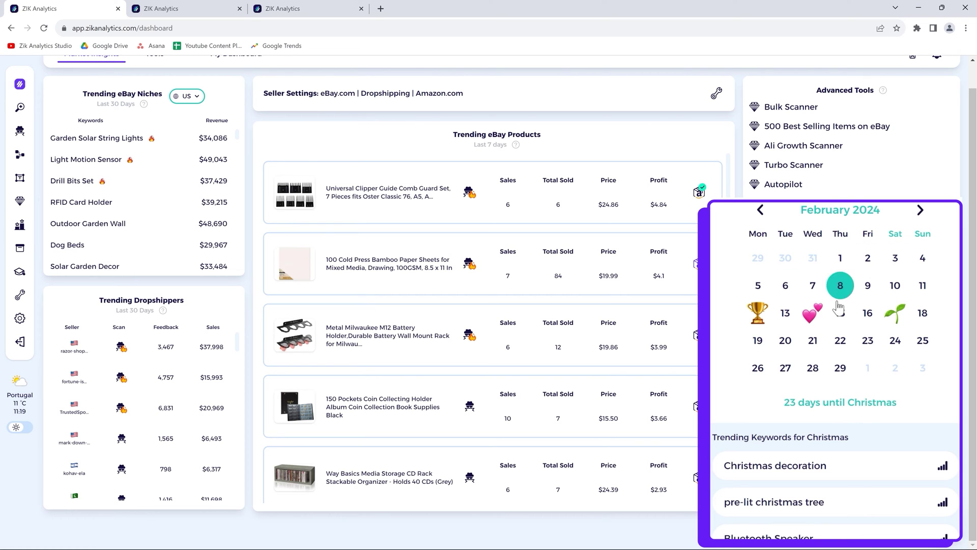
{"action": "left_click", "coordinate": [812, 313]}
{"action": "left_click_drag", "start_coordinate": [771, 406], "coordinate": [909, 407]}
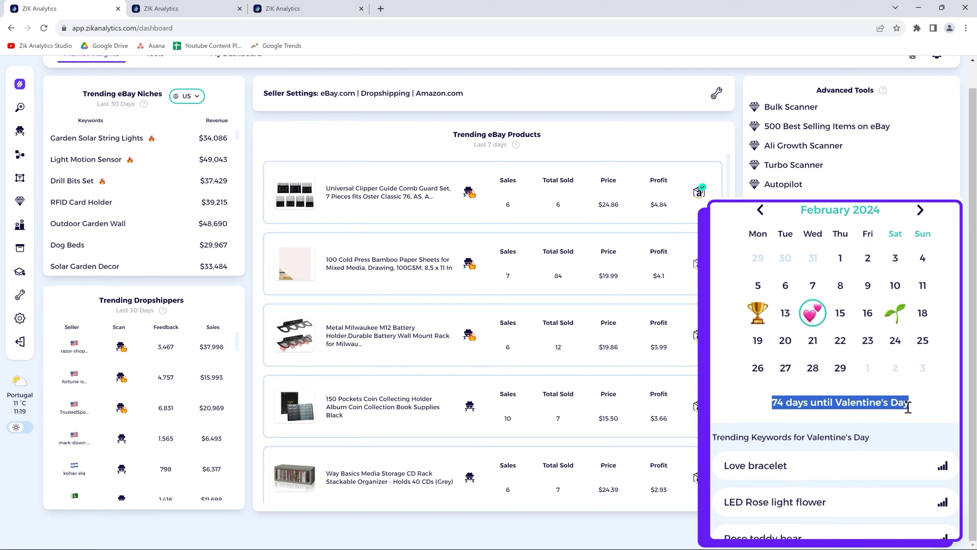
{"action": "left_click", "coordinate": [876, 405]}
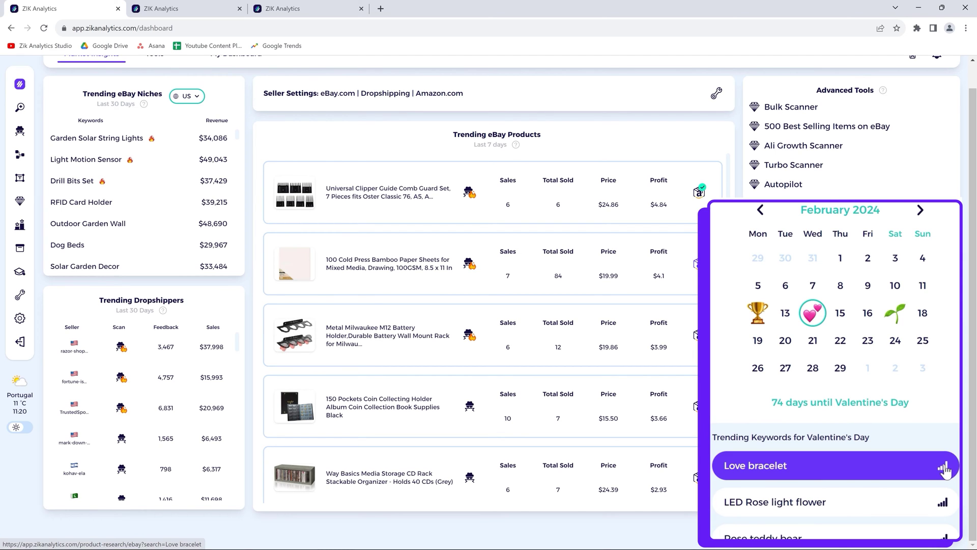
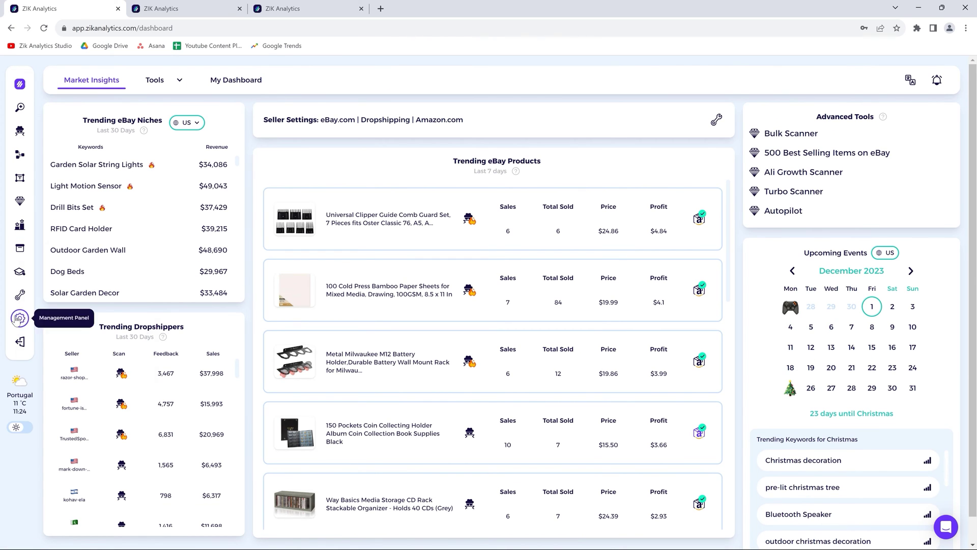
Open the integrations in the advanced account settings and look through the available integration types.
{"action": "left_click", "coordinate": [19, 318]}
{"action": "left_click", "coordinate": [66, 370]}
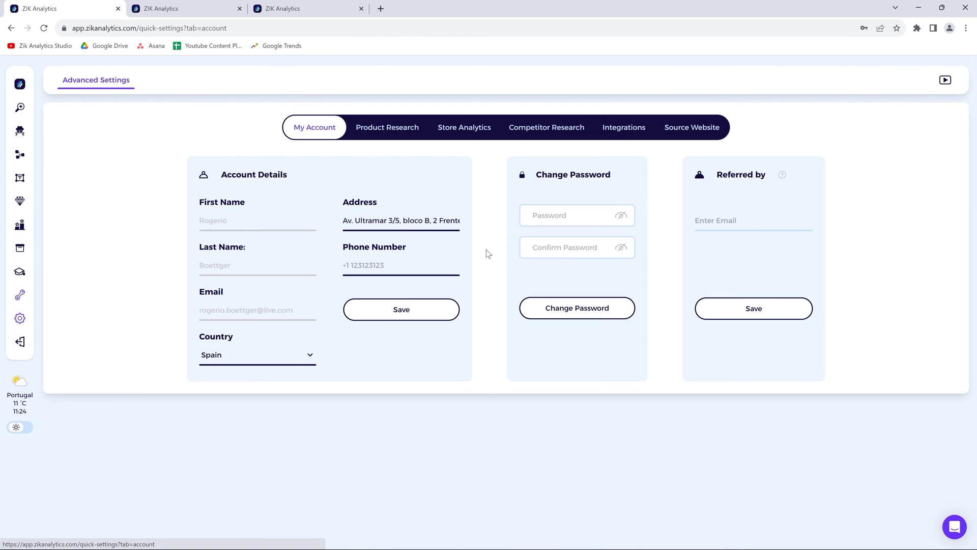
{"action": "left_click", "coordinate": [613, 130]}
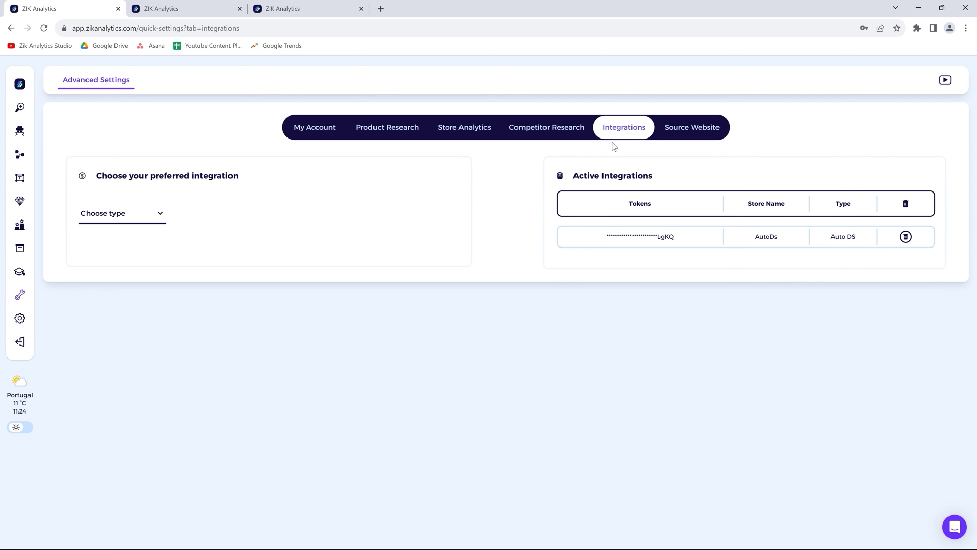
{"action": "left_click", "coordinate": [153, 213]}
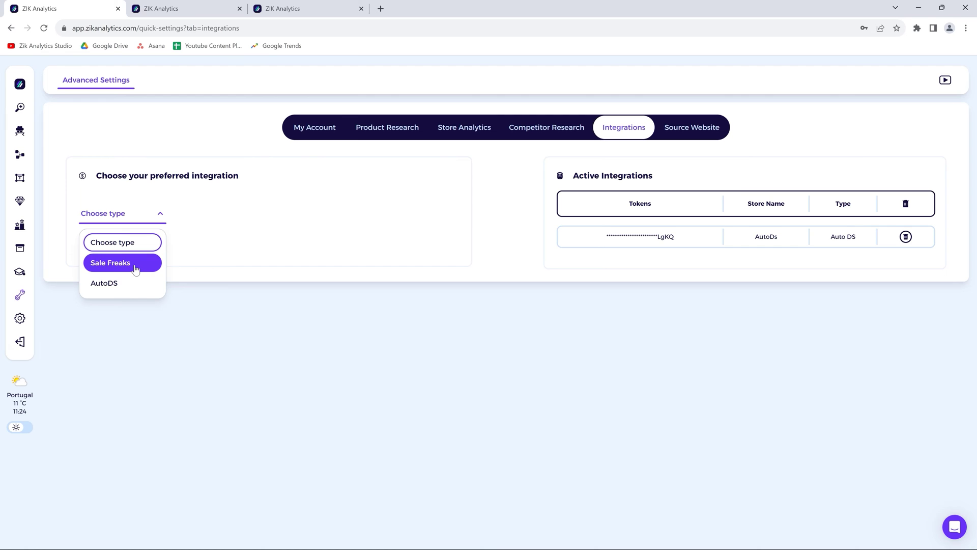
Open My Products and look through the saved product folders and the Add Folder fields.
{"action": "left_click", "coordinate": [21, 251]}
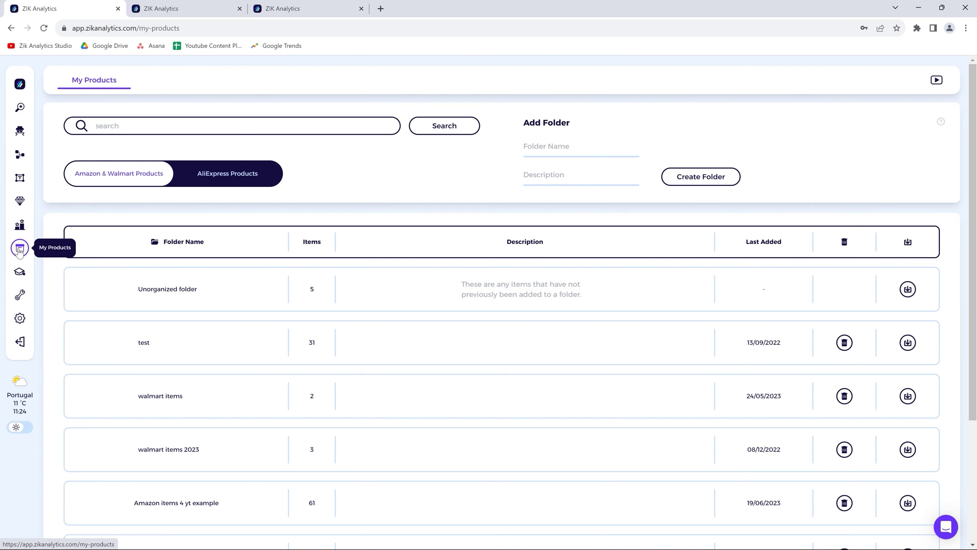
{"action": "scroll", "coordinate": [209, 280], "scroll_direction": "down", "scroll_amount": 3}
{"action": "scroll", "coordinate": [182, 481], "scroll_direction": "up", "scroll_amount": 3}
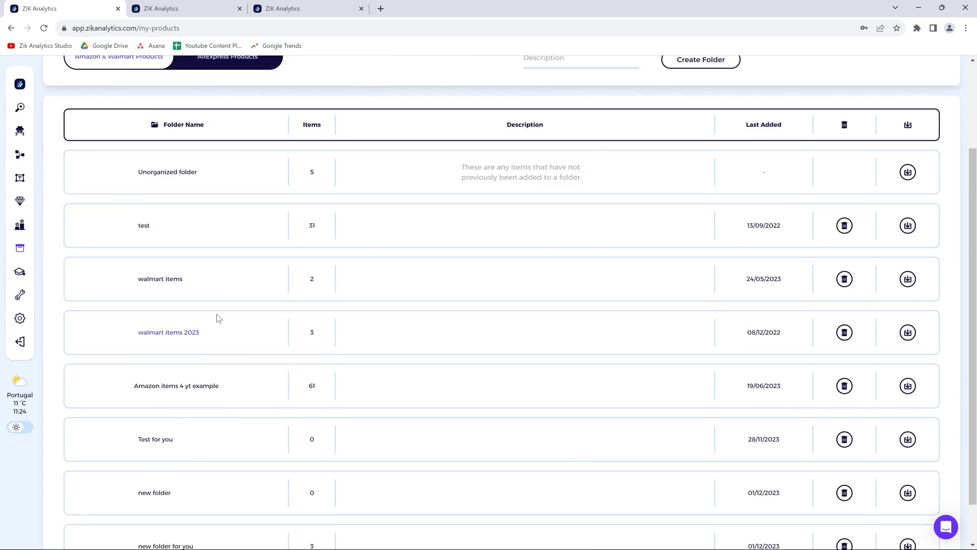
{"action": "left_click", "coordinate": [537, 173]}
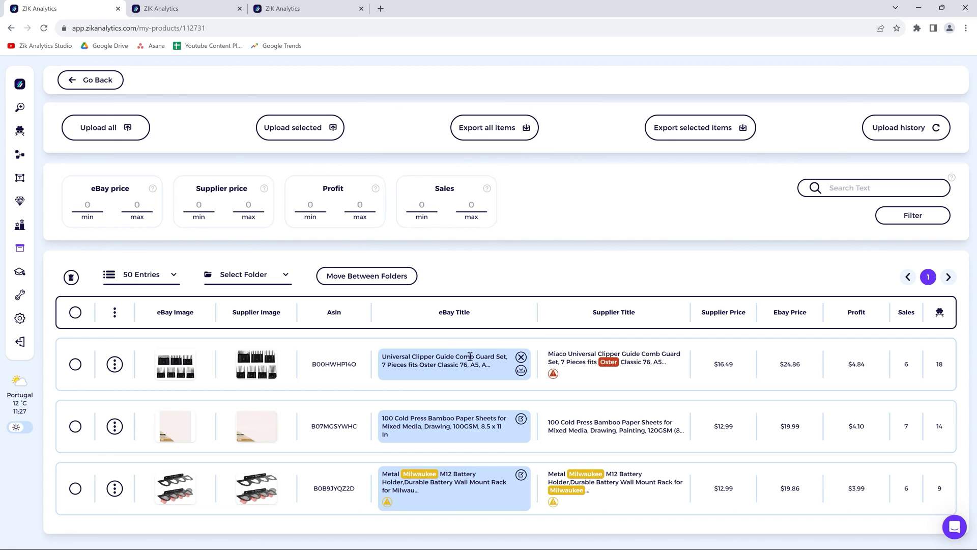
Open the bamboo paper sheets' eBay title for editing and select all three products in the folder.
{"action": "left_click", "coordinate": [520, 418]}
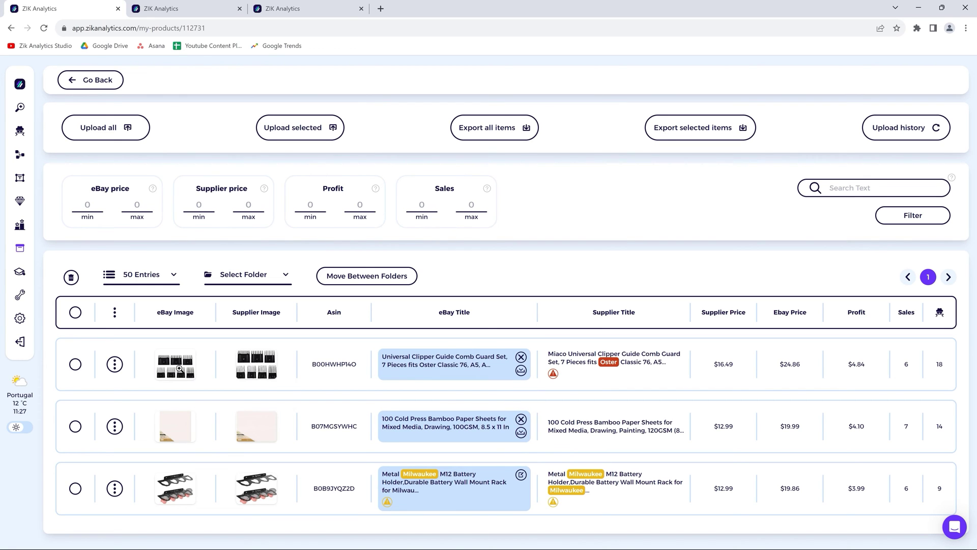
{"action": "left_click", "coordinate": [76, 365]}
{"action": "left_click", "coordinate": [77, 364]}
{"action": "left_click", "coordinate": [75, 364]}
{"action": "left_click", "coordinate": [75, 427]}
{"action": "left_click", "coordinate": [76, 489]}
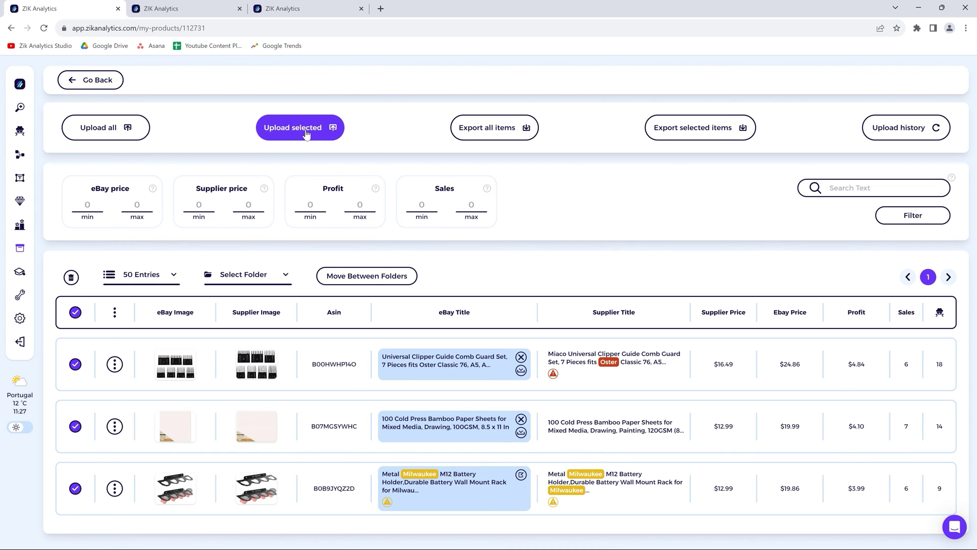
Start uploading all the folder's items with ecomempirehub-us as the store and Supplier as the title source.
{"action": "left_click", "coordinate": [111, 136]}
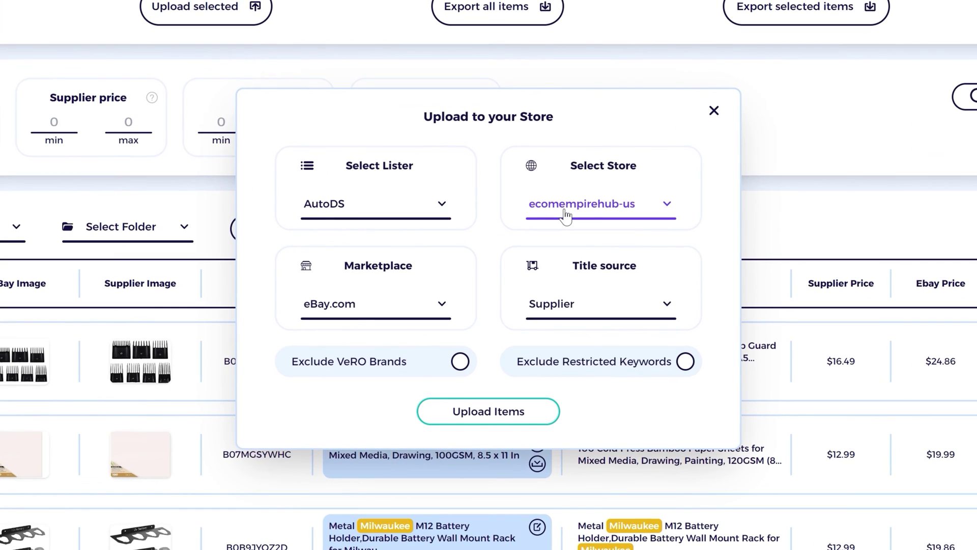
{"action": "left_click", "coordinate": [557, 230]}
{"action": "left_click", "coordinate": [560, 230]}
{"action": "left_click", "coordinate": [567, 308]}
Toggle the upload's Exclude VeRO Brands and Exclude Restricted Keywords options, leaving only Exclude VeRO Brands on.
{"action": "left_click", "coordinate": [420, 366]}
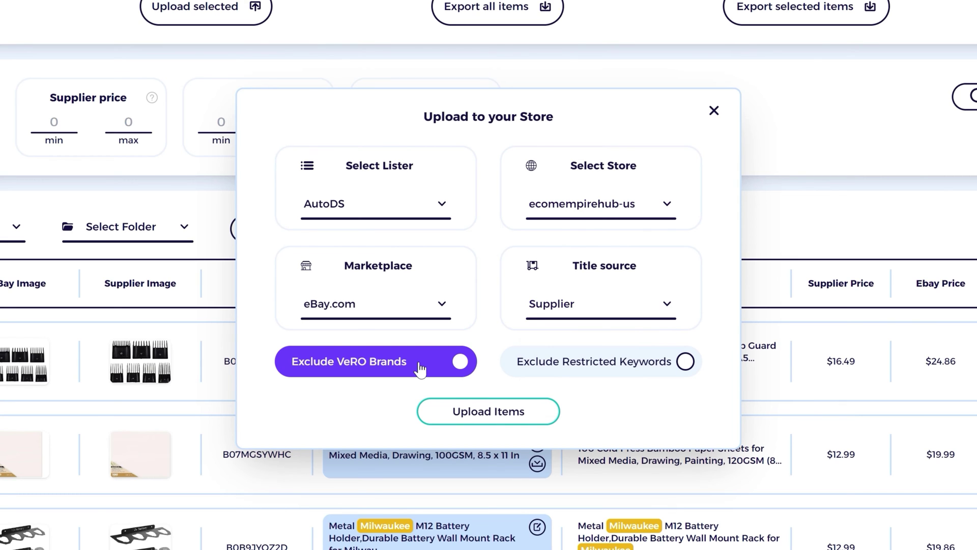
{"action": "left_click", "coordinate": [421, 365]}
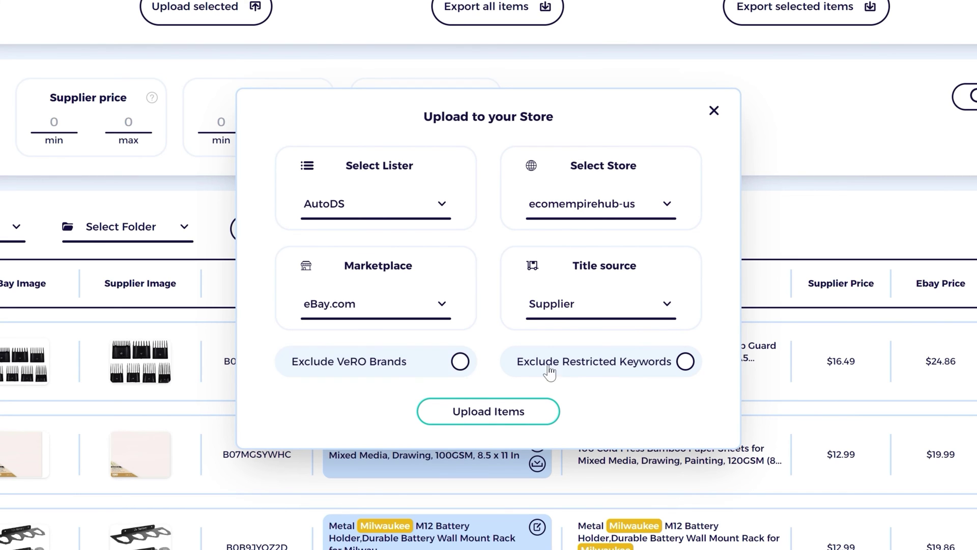
{"action": "left_click", "coordinate": [545, 371]}
{"action": "left_click", "coordinate": [429, 367]}
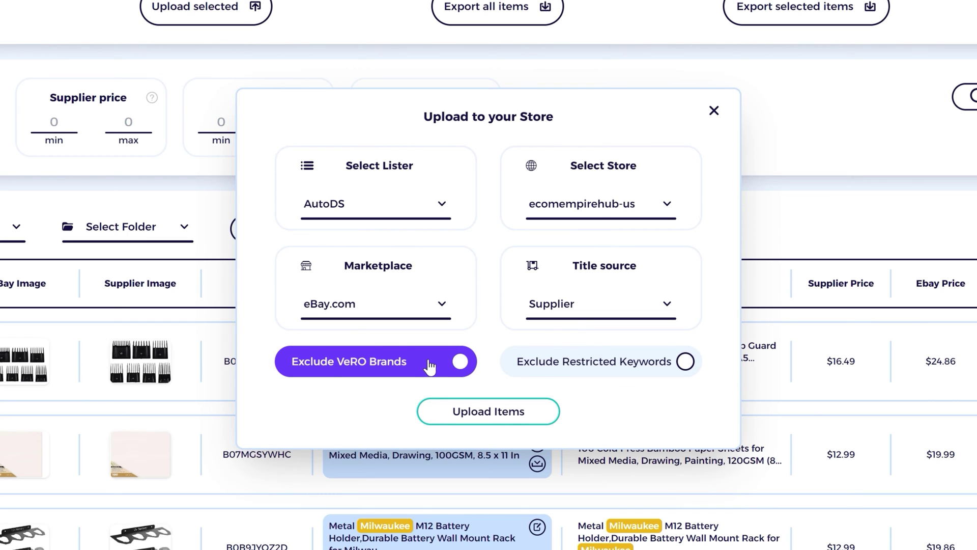
{"action": "left_click", "coordinate": [560, 371]}
{"action": "left_click", "coordinate": [425, 373]}
{"action": "left_click", "coordinate": [544, 369]}
{"action": "left_click", "coordinate": [432, 364]}
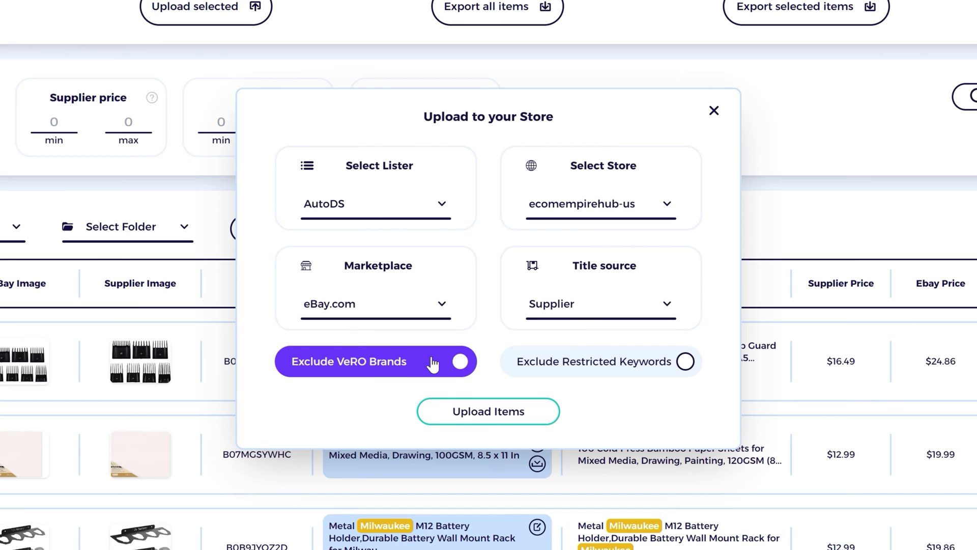
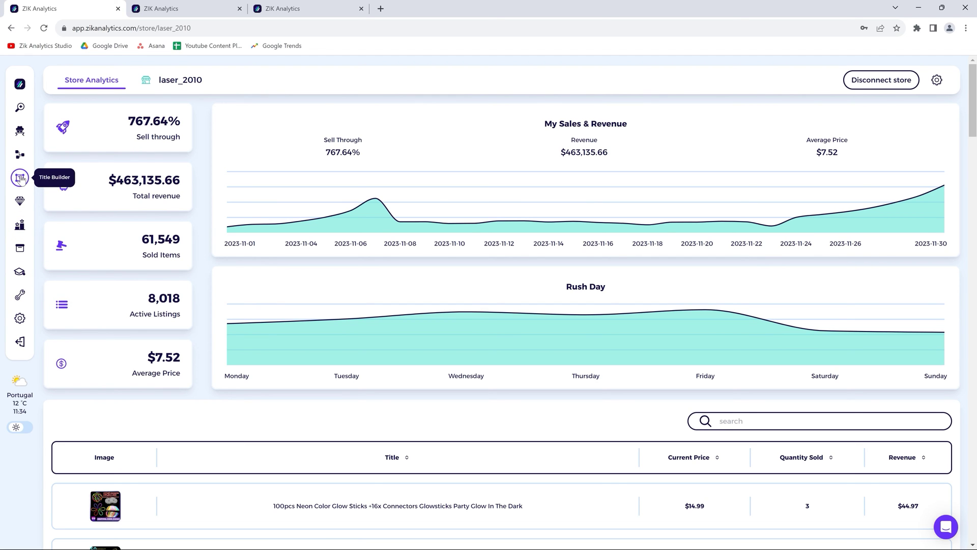
Show the Title Builder page and open the Autopilot scan list.
{"action": "left_click", "coordinate": [21, 178]}
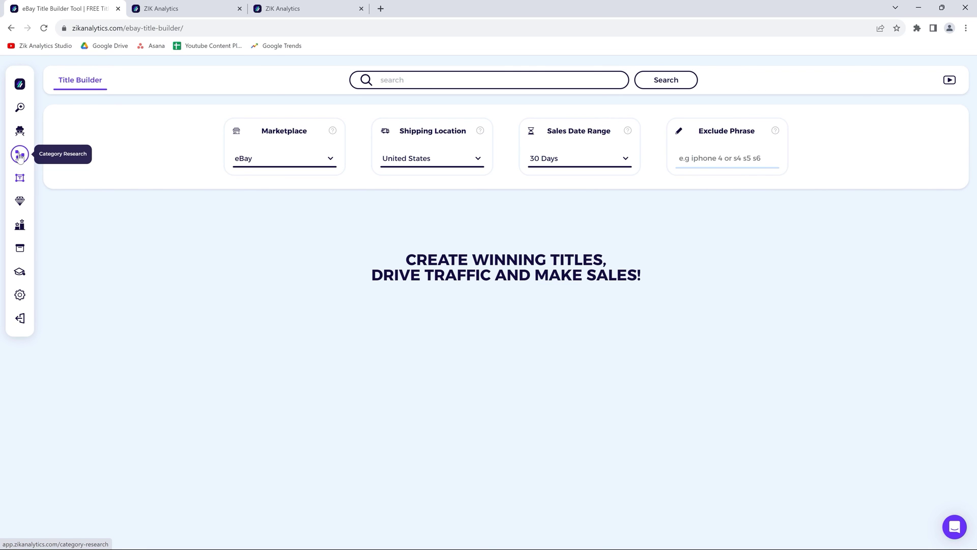
{"action": "left_click", "coordinate": [21, 202]}
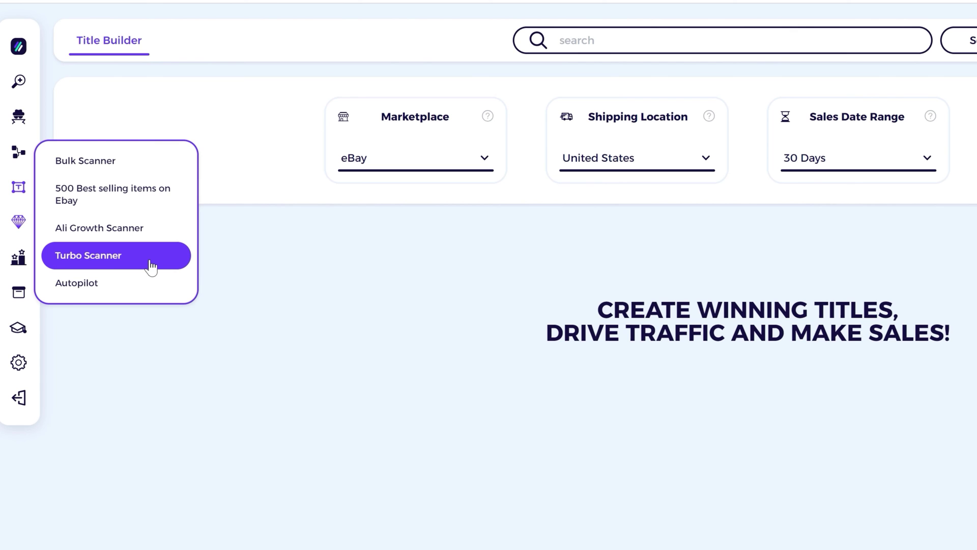
{"action": "left_click", "coordinate": [159, 291]}
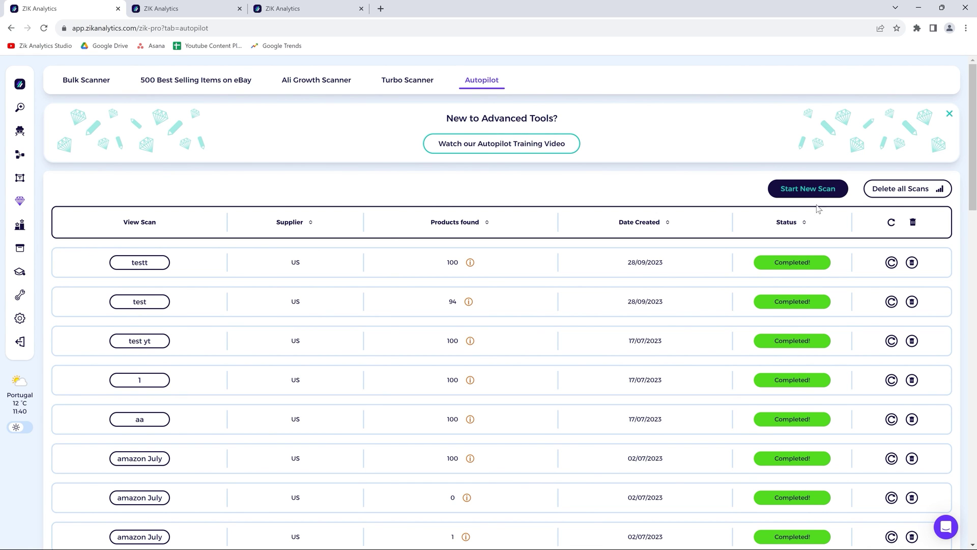
Create a new Autopilot scan named testt with Amazon.com as supplier and a maximum of 1000 products.
{"action": "left_click", "coordinate": [817, 193]}
{"action": "left_click", "coordinate": [365, 188]}
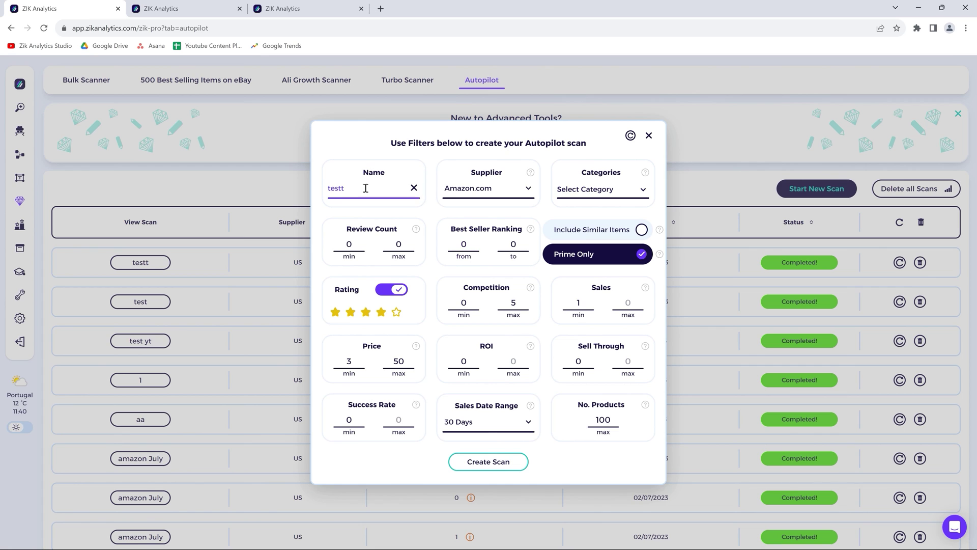
{"action": "left_click", "coordinate": [514, 189]}
{"action": "left_click", "coordinate": [541, 219]}
{"action": "left_click", "coordinate": [599, 416]}
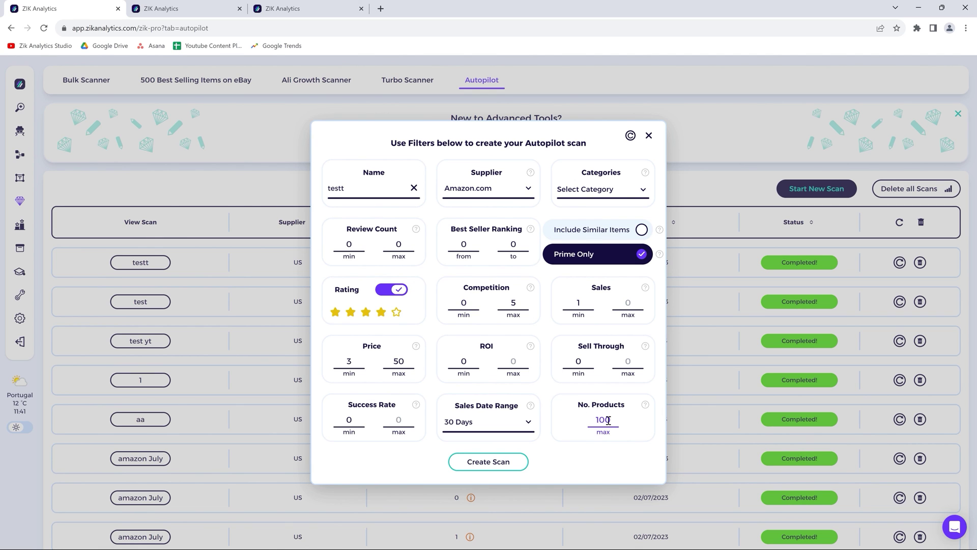
{"action": "type", "text": "0"}
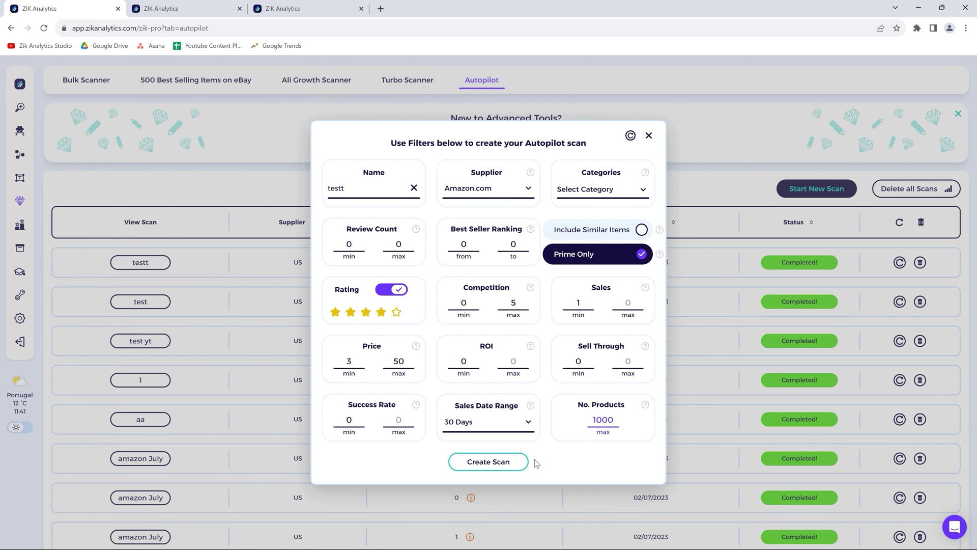
{"action": "left_click", "coordinate": [507, 470]}
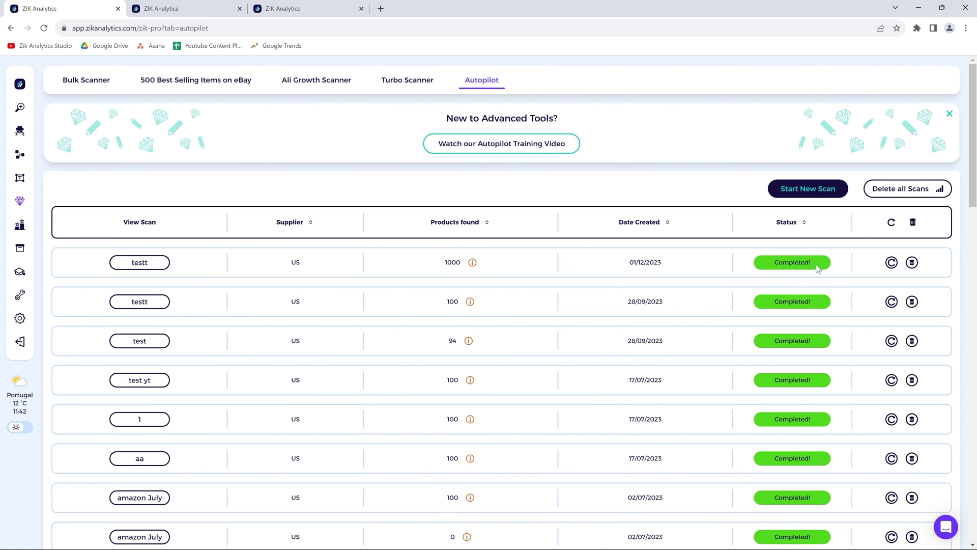
Open the newest testt scan and look through its matched eBay and supplier products.
{"action": "left_click_drag", "start_coordinate": [460, 264], "coordinate": [446, 267]}
{"action": "left_click", "coordinate": [168, 262]}
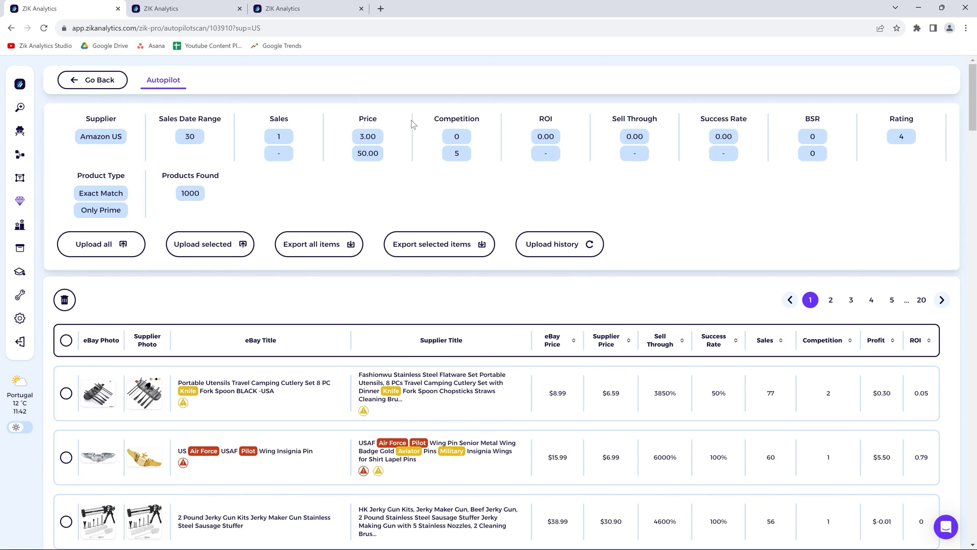
{"action": "scroll", "coordinate": [416, 179], "scroll_direction": "down", "scroll_amount": 10}
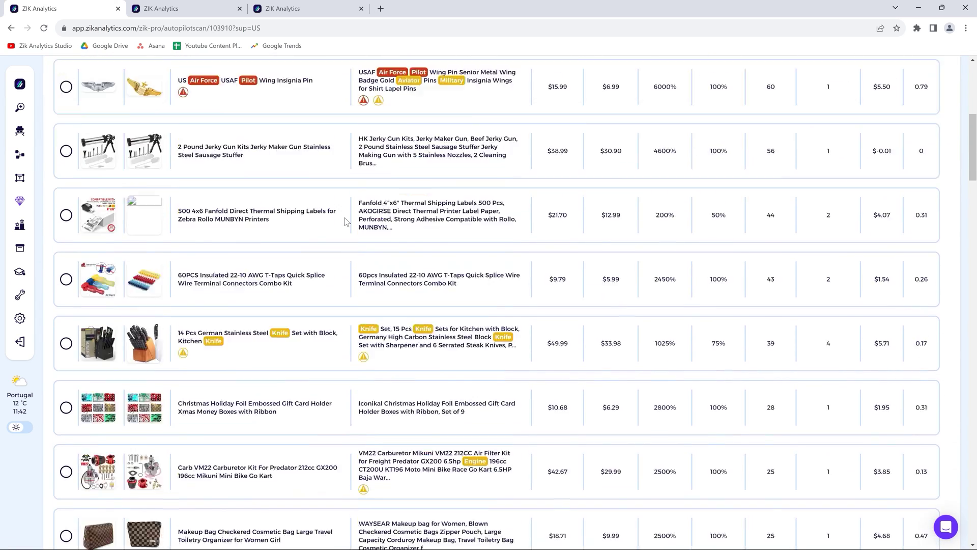
{"action": "scroll", "coordinate": [309, 245], "scroll_direction": "up", "scroll_amount": 10}
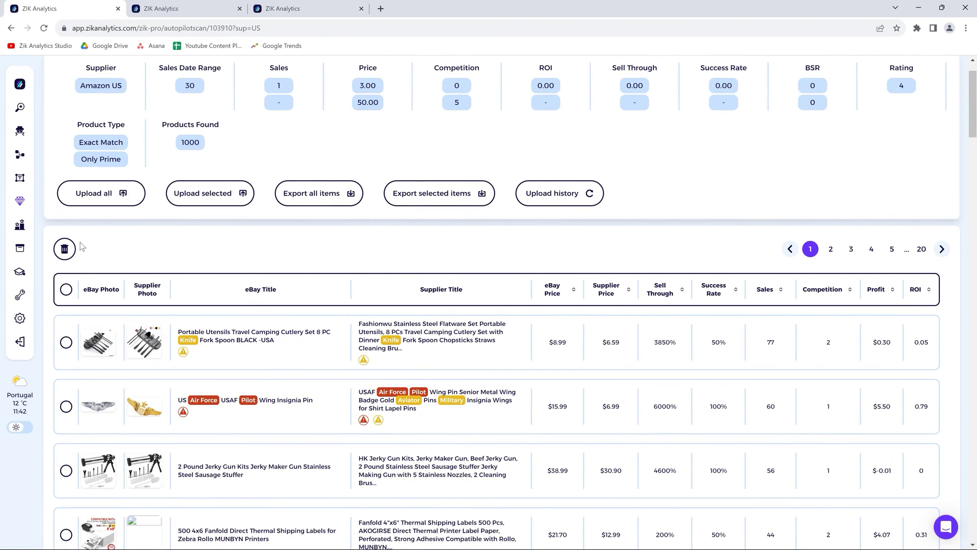
Start uploading all of the scan's items and turn on both Exclude VeRO Brands and Exclude Restricted Keywords.
{"action": "left_click", "coordinate": [107, 200]}
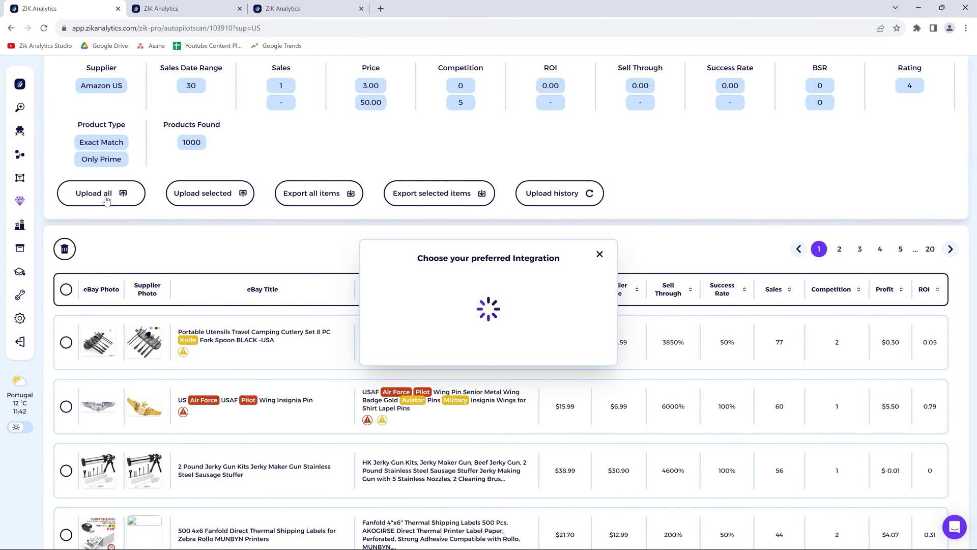
{"action": "left_click", "coordinate": [466, 364]}
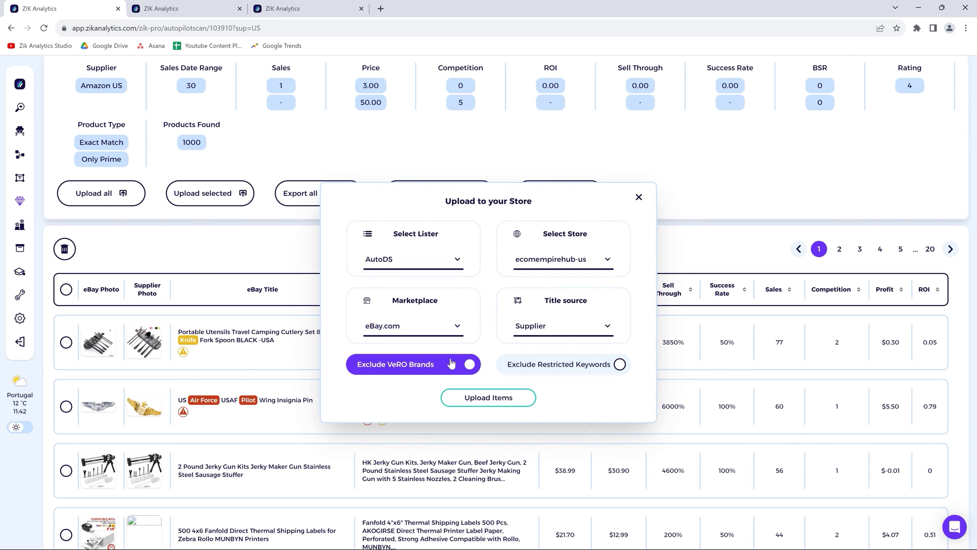
{"action": "left_click", "coordinate": [514, 370]}
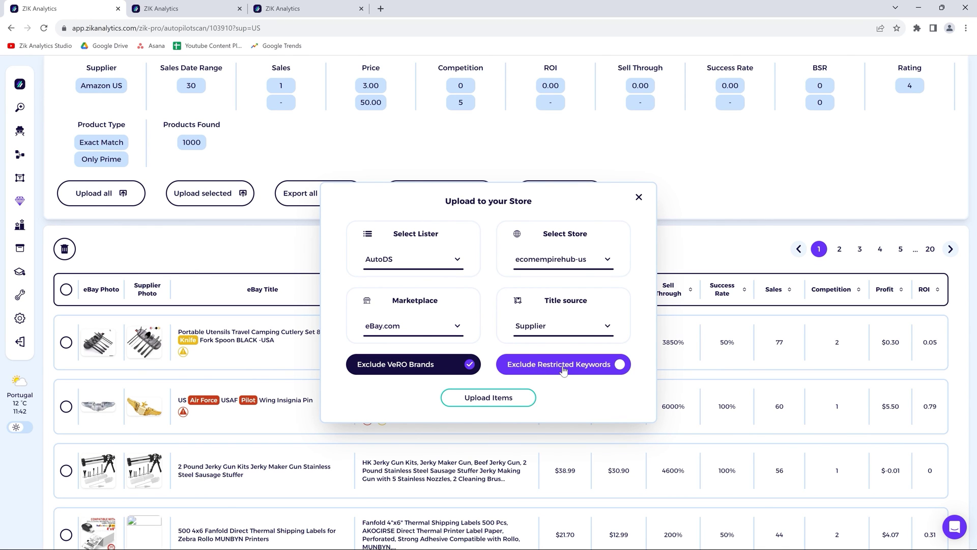
{"action": "left_click", "coordinate": [578, 368]}
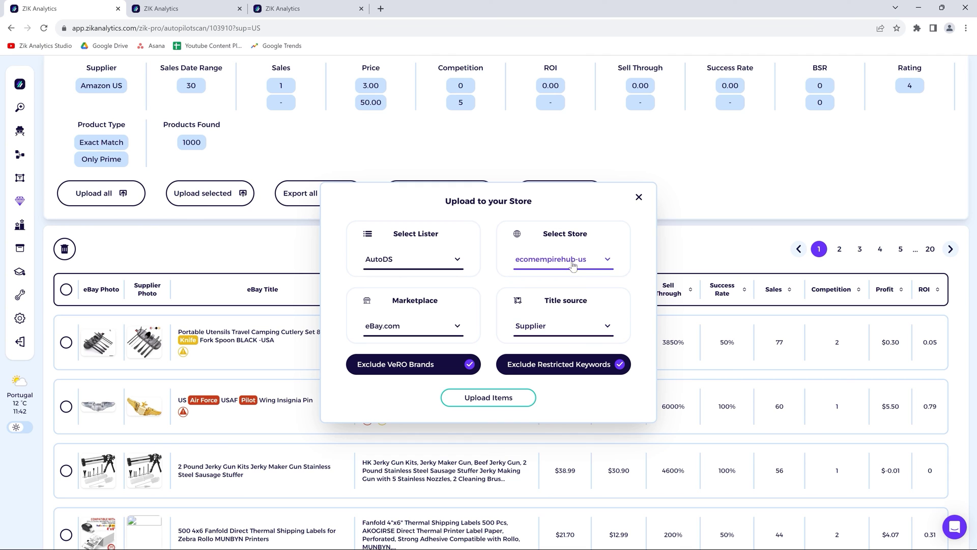